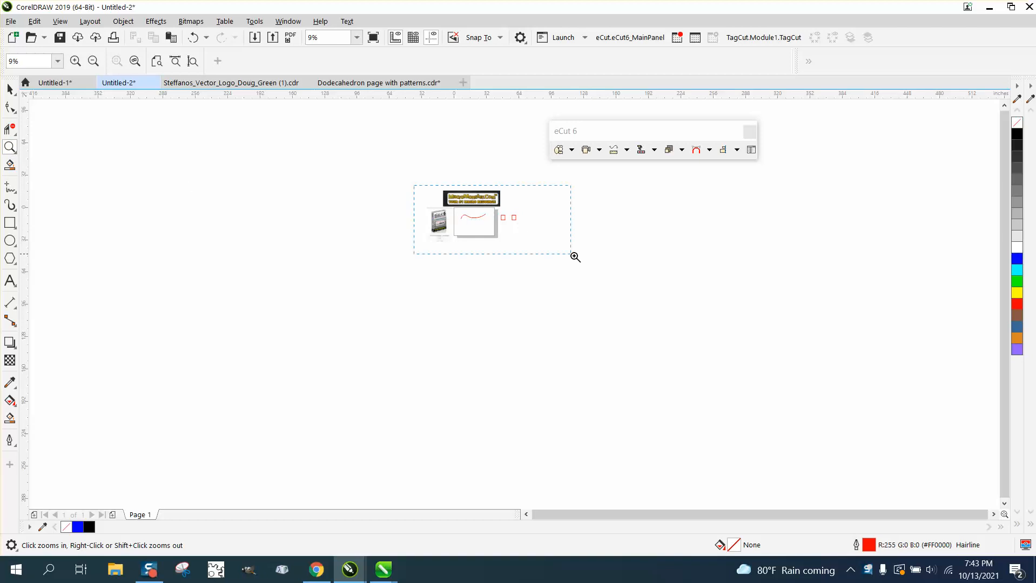
Distribute the two red rectangles horizontally with a 1 inch gap using the eCut Align tool
{"action": "left_click", "coordinate": [10, 89]}
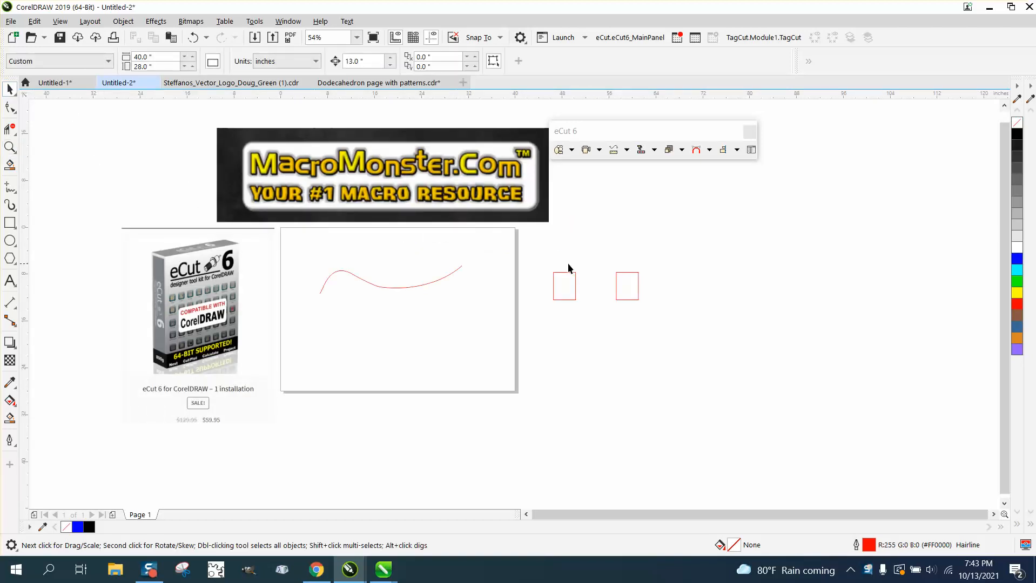
{"action": "left_click_drag", "start_coordinate": [623, 308], "coordinate": [666, 327]}
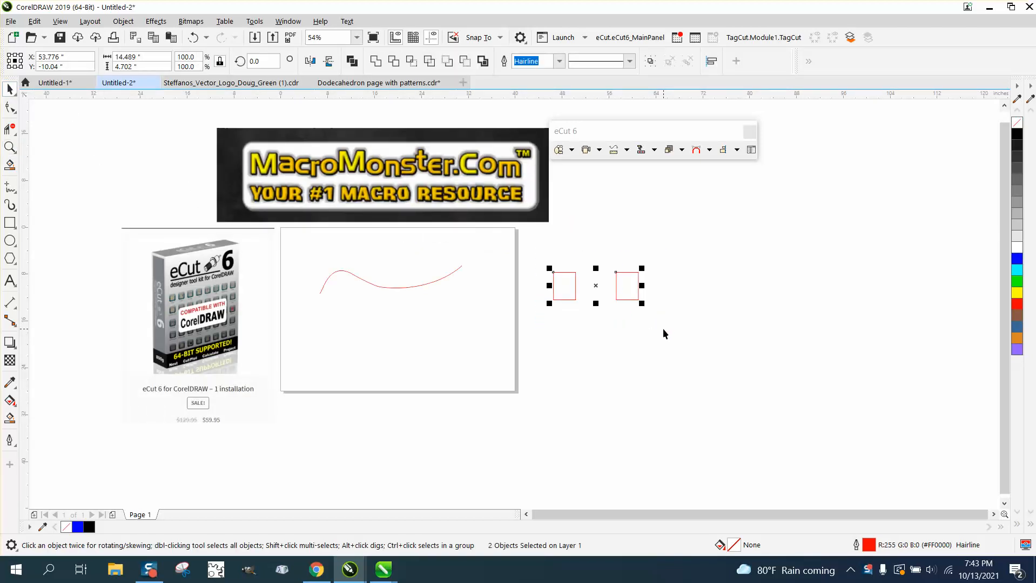
{"action": "left_click", "coordinate": [737, 150]}
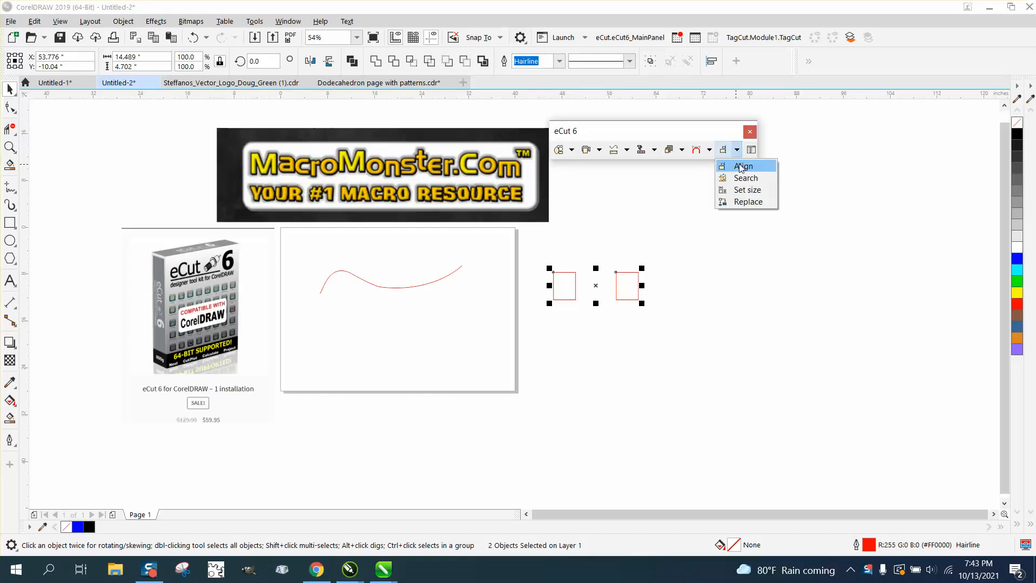
{"action": "left_click", "coordinate": [742, 169]}
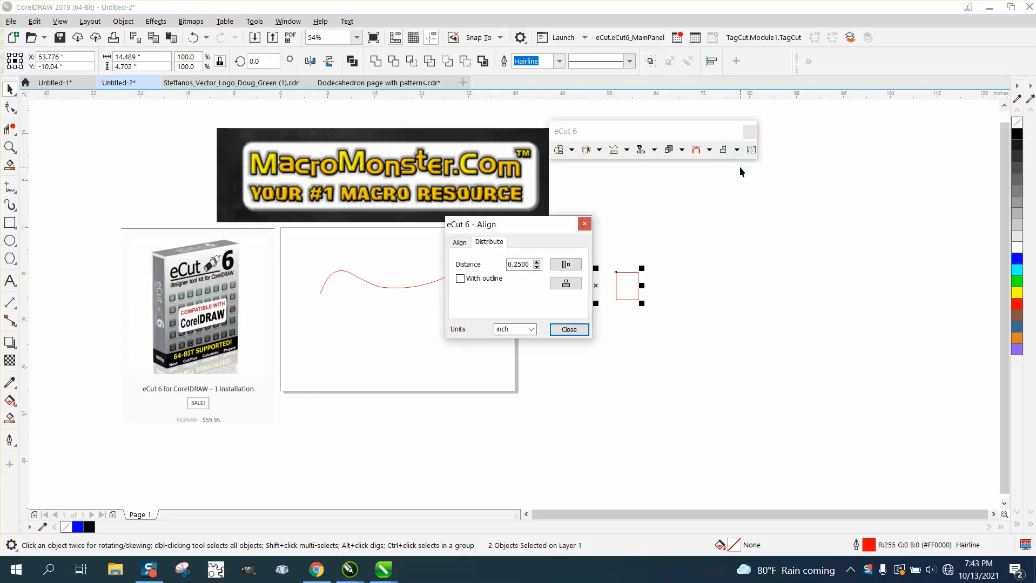
{"action": "left_click_drag", "start_coordinate": [550, 226], "coordinate": [882, 227]}
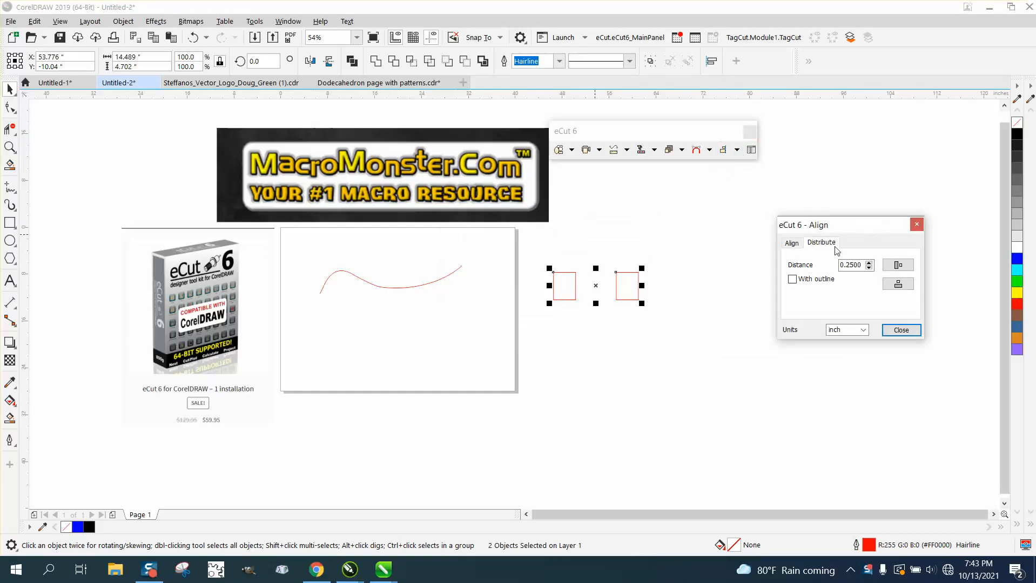
{"action": "left_click_drag", "start_coordinate": [863, 264], "coordinate": [825, 267]}
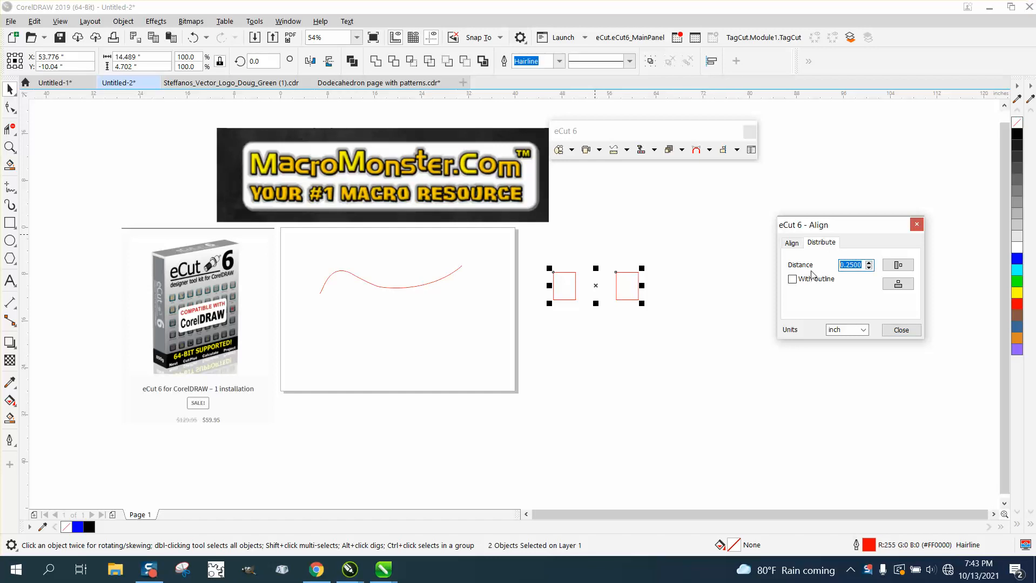
{"action": "type", "text": "1"}
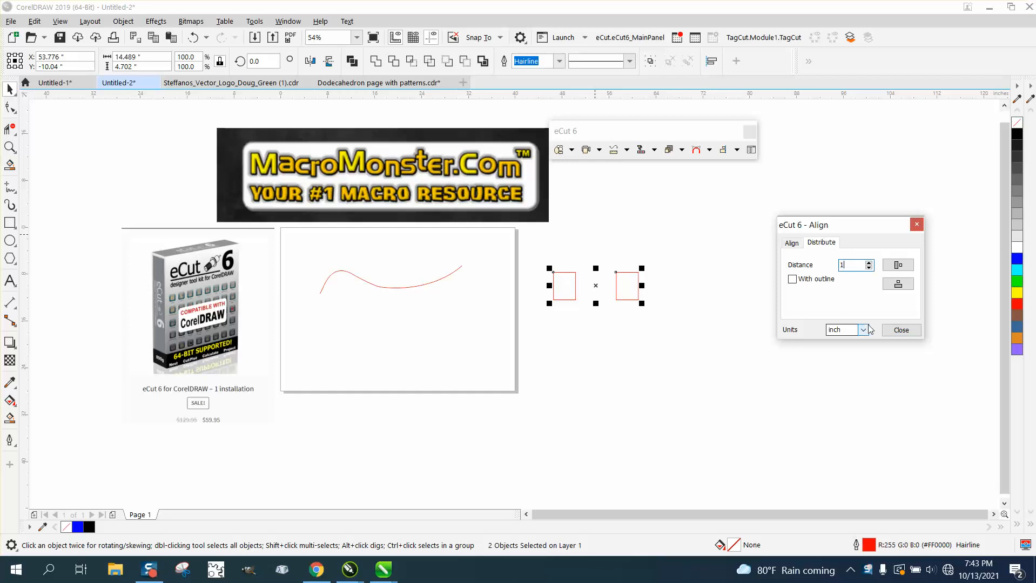
{"action": "left_click", "coordinate": [900, 268]}
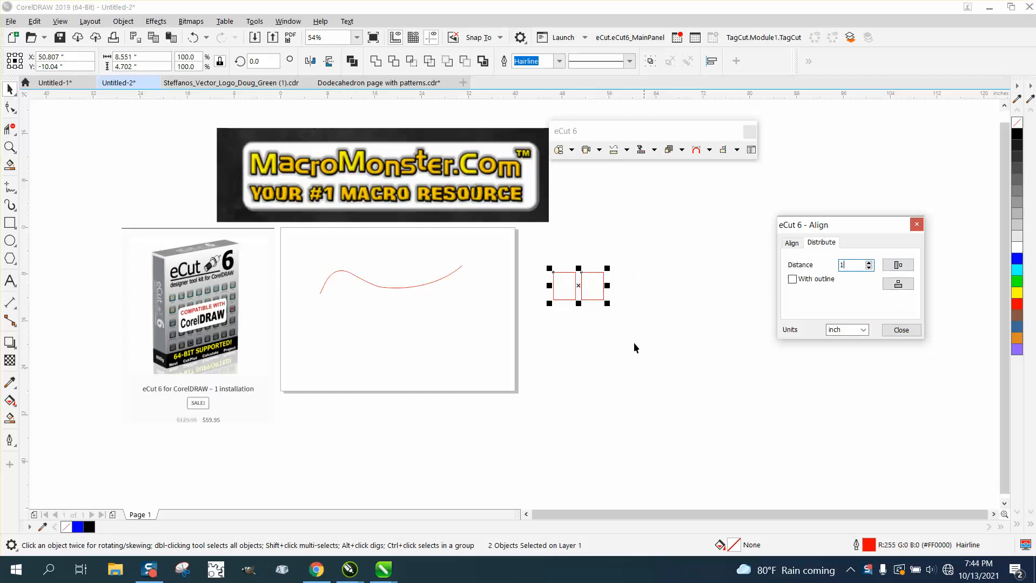
Add a parallel dimension across the gap between the two rectangles, placed above their upper edges, and zoom in to read it
{"action": "left_click", "coordinate": [10, 147]}
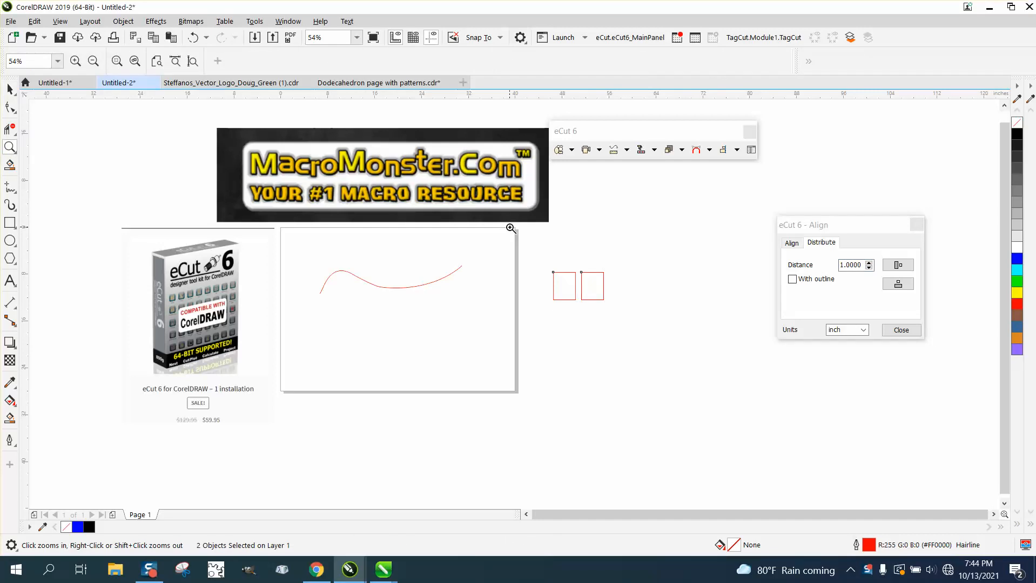
{"action": "left_click_drag", "start_coordinate": [511, 227], "coordinate": [650, 333]}
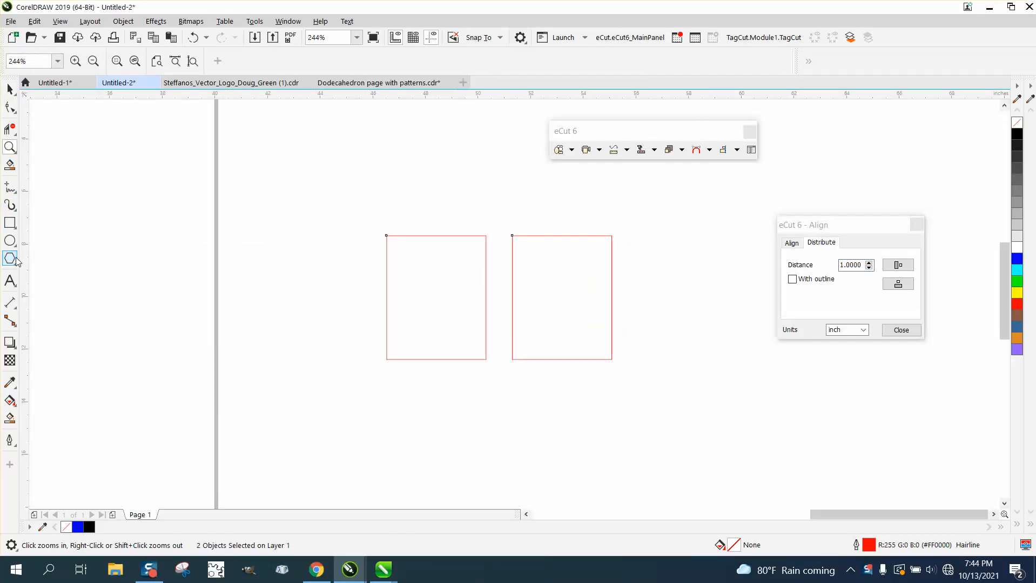
{"action": "left_click", "coordinate": [17, 309]}
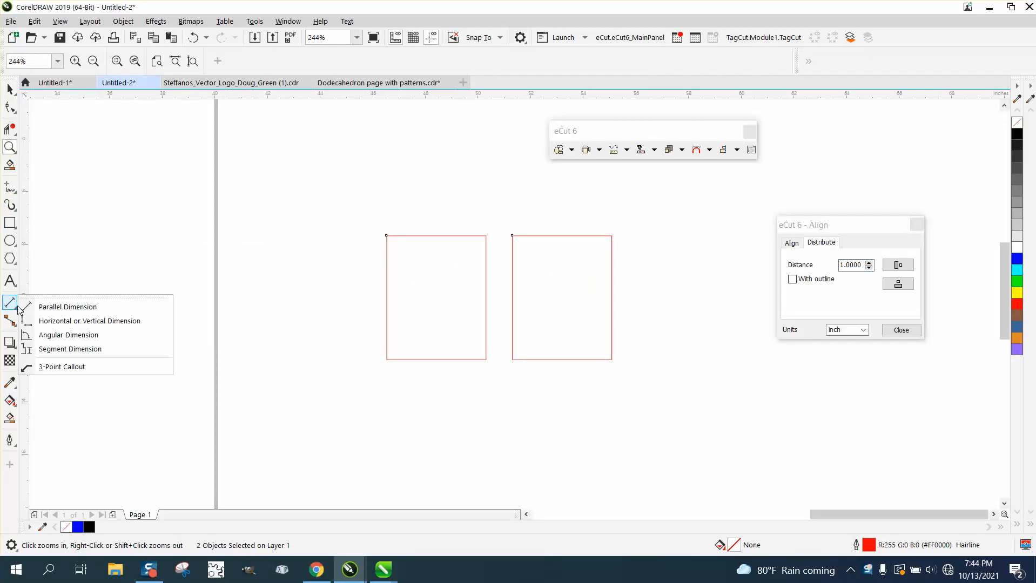
{"action": "left_click", "coordinate": [48, 303]}
{"action": "left_click_drag", "start_coordinate": [513, 285], "coordinate": [486, 283]}
{"action": "left_click", "coordinate": [488, 229]}
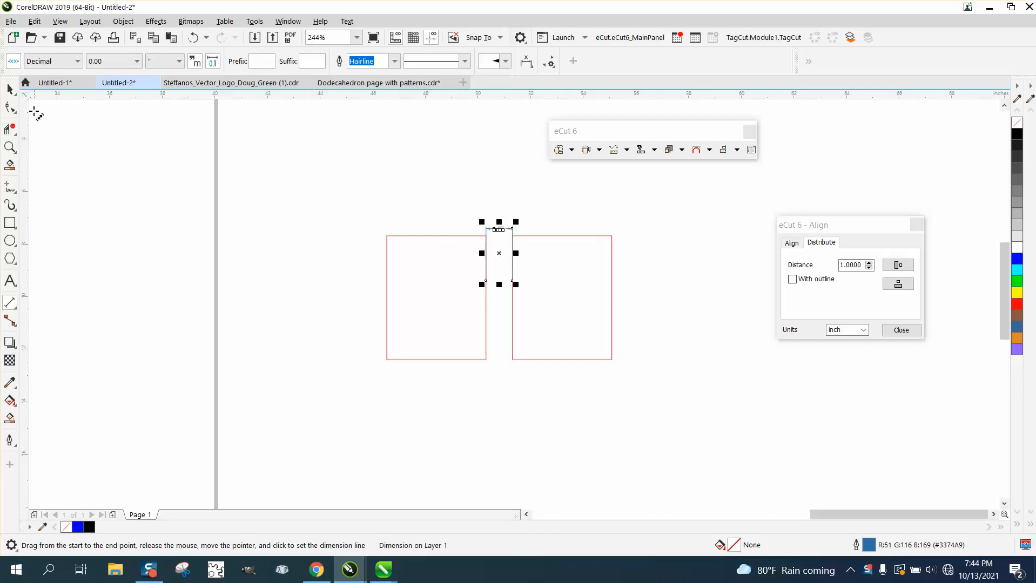
{"action": "left_click", "coordinate": [10, 88]}
{"action": "left_click", "coordinate": [361, 197]}
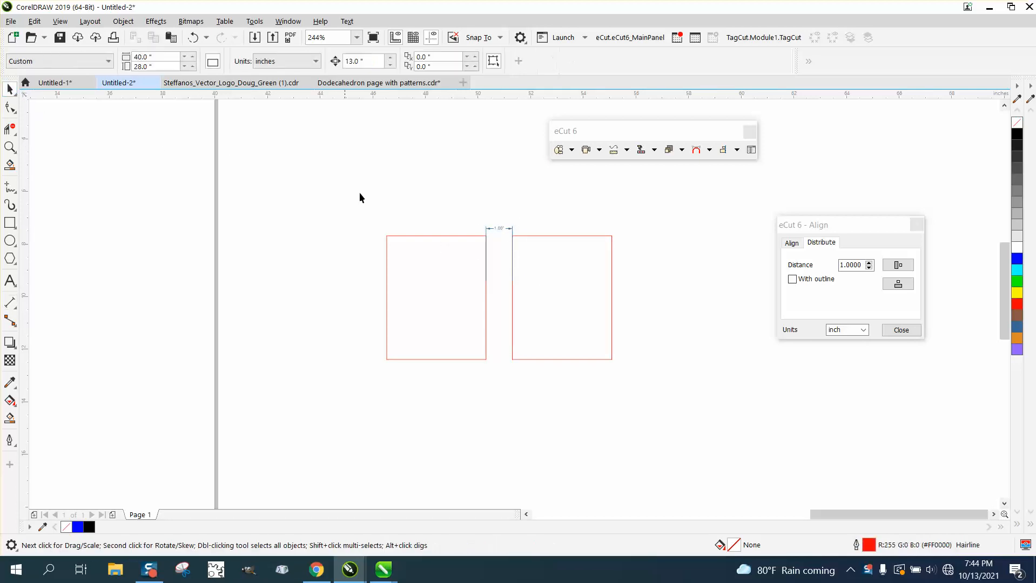
{"action": "left_click", "coordinate": [10, 147]}
{"action": "left_click_drag", "start_coordinate": [484, 223], "coordinate": [537, 242]}
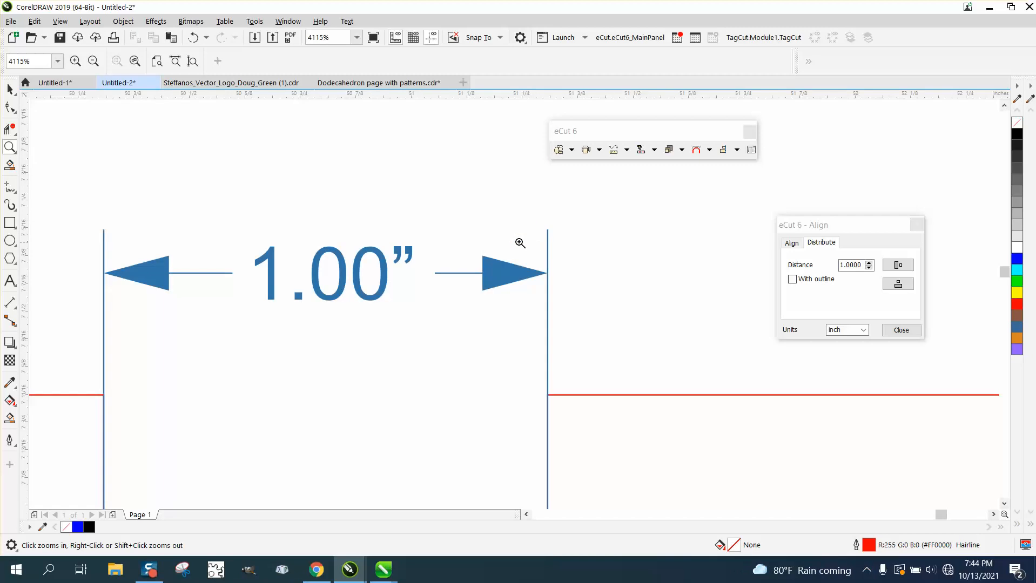
Delete the dimension above the gap between the two rectangles
{"action": "scroll", "coordinate": [410, 229], "scroll_direction": "down", "scroll_amount": 6}
{"action": "left_click", "coordinate": [10, 89]}
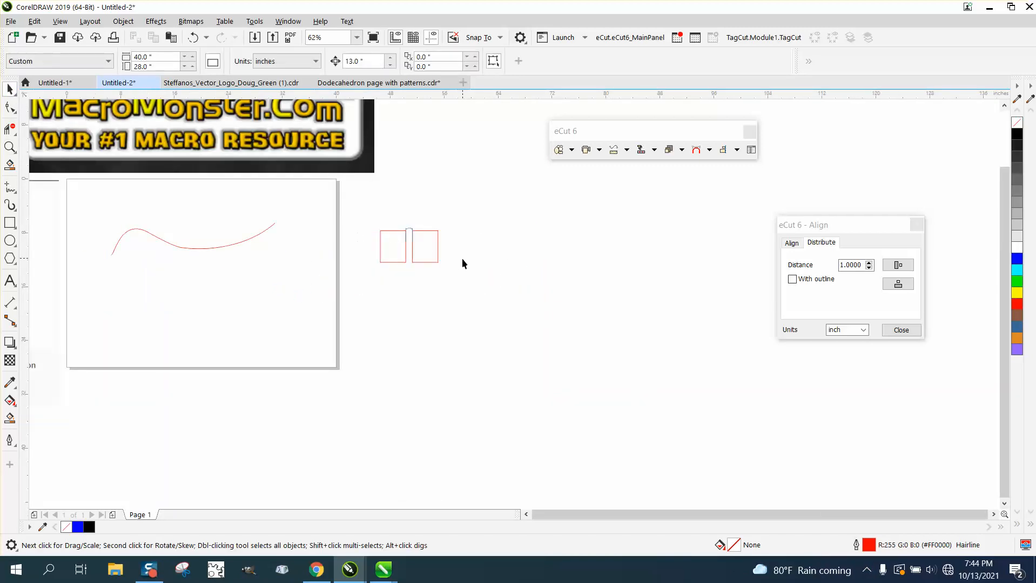
{"action": "left_click", "coordinate": [432, 245]}
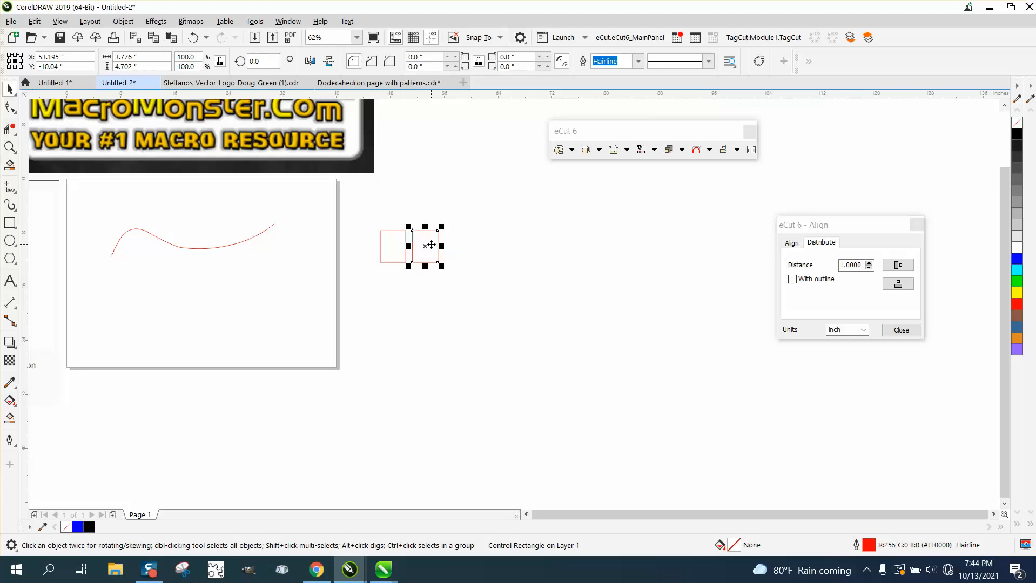
{"action": "left_click", "coordinate": [407, 227]}
{"action": "left_click", "coordinate": [407, 229]}
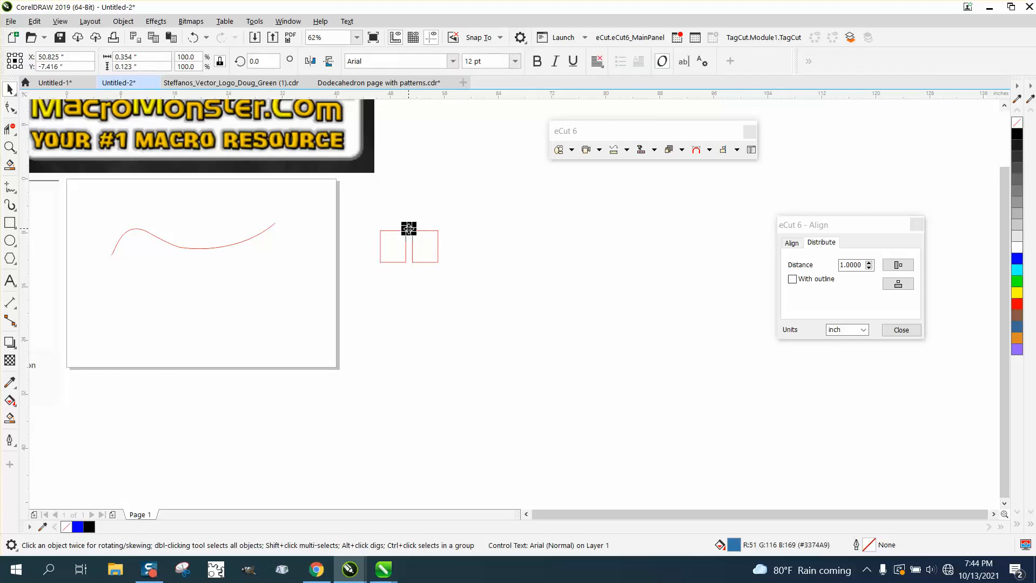
{"action": "key", "text": "Delete"}
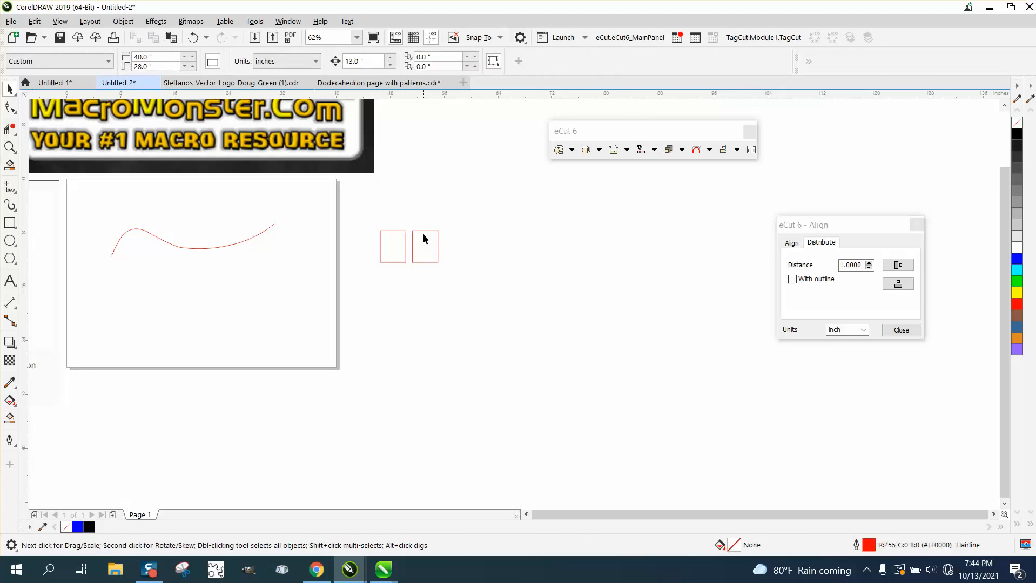
Move the right rectangle by its upper-left node so it sits flush against the left rectangle
{"action": "left_click", "coordinate": [423, 237]}
{"action": "key", "text": "z"}
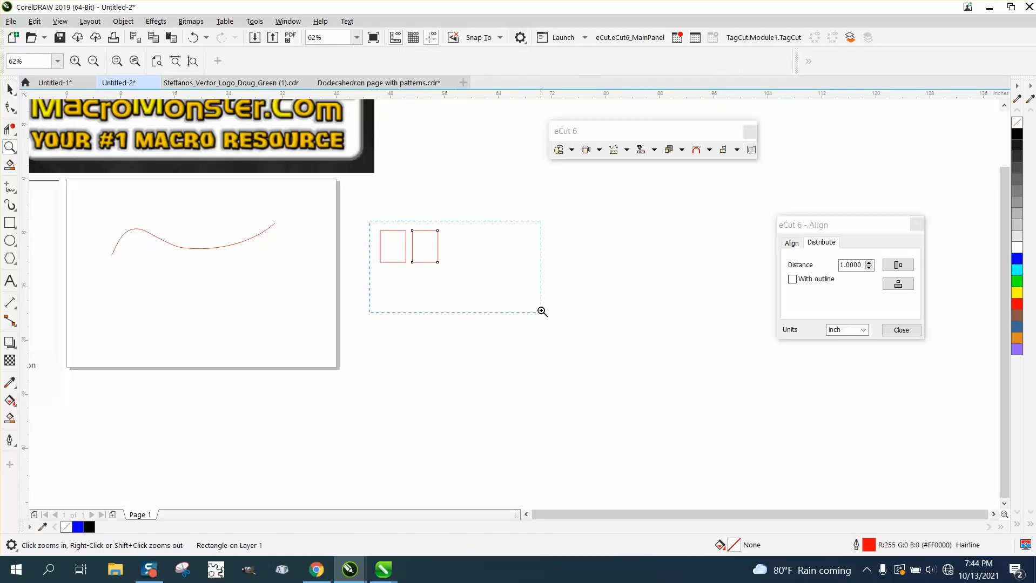
{"action": "left_click_drag", "start_coordinate": [542, 312], "coordinate": [542, 312]}
{"action": "key", "text": "space"}
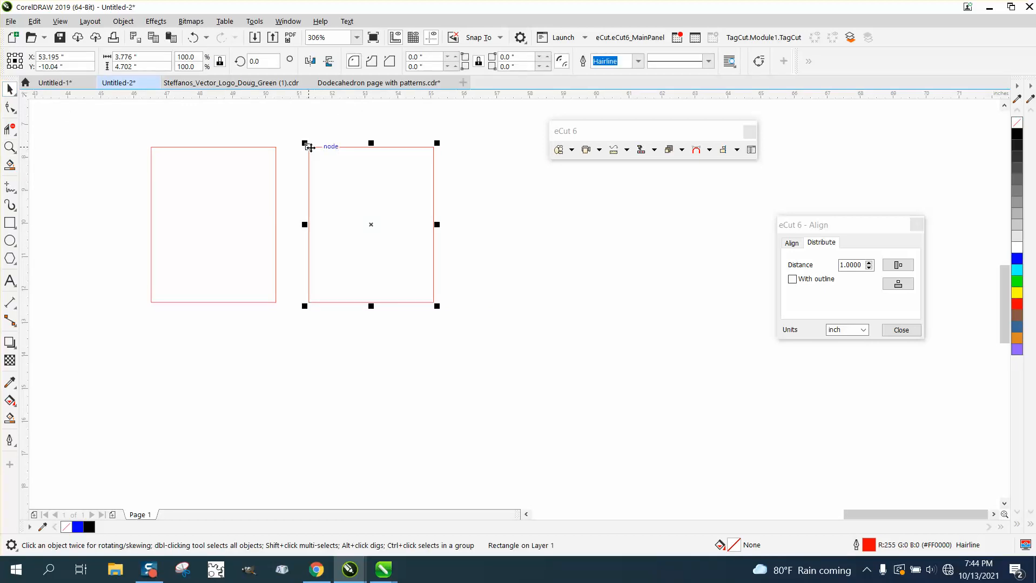
{"action": "left_click_drag", "start_coordinate": [310, 147], "coordinate": [276, 146]}
{"action": "left_click", "coordinate": [356, 114]}
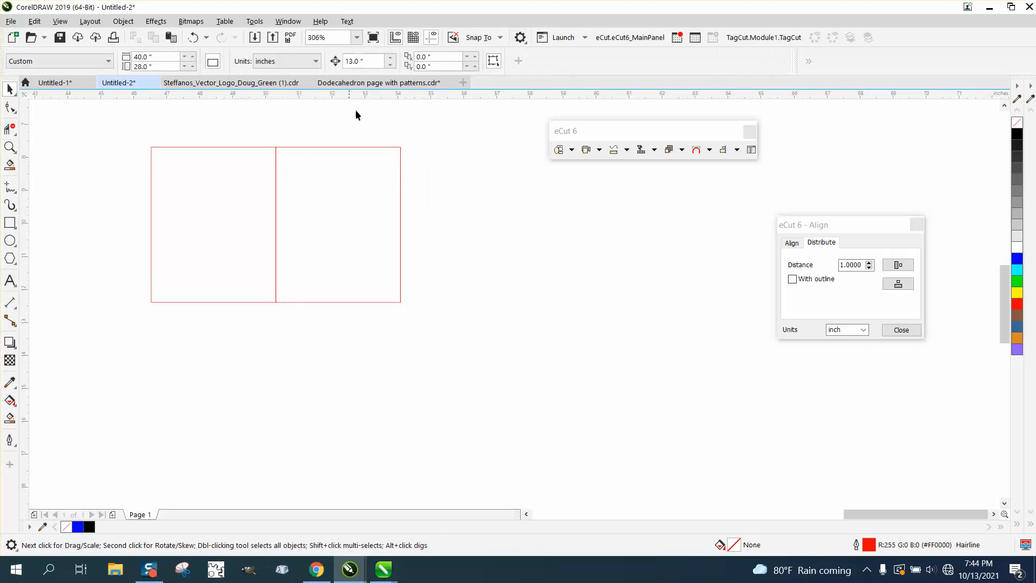
Set the nudge distance to 1 inch and nudge the right rectangle once away from the left one
{"action": "left_click", "coordinate": [364, 61]}
{"action": "type", "text": "1"}
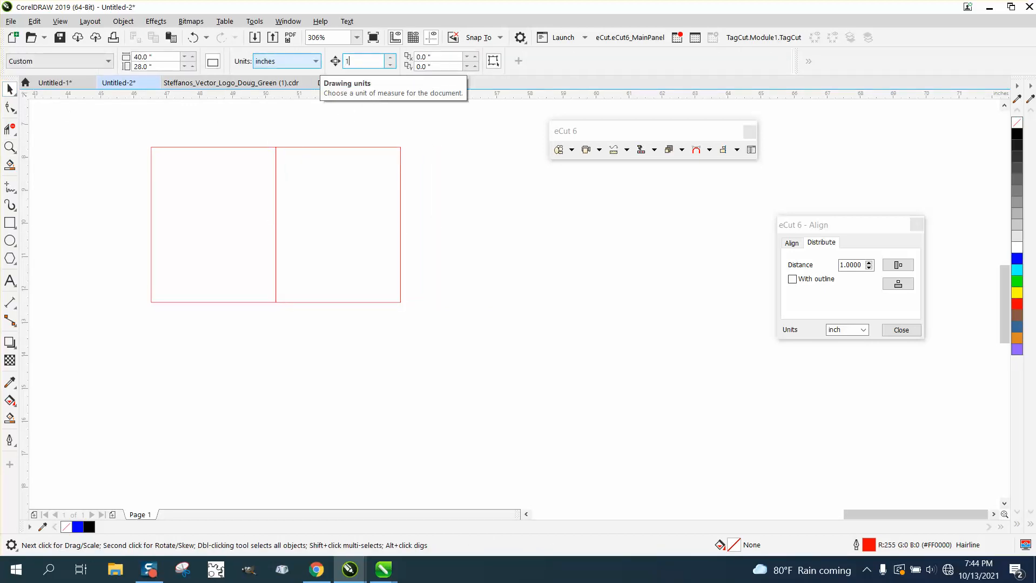
{"action": "left_click", "coordinate": [342, 180]}
{"action": "key", "text": "Right"}
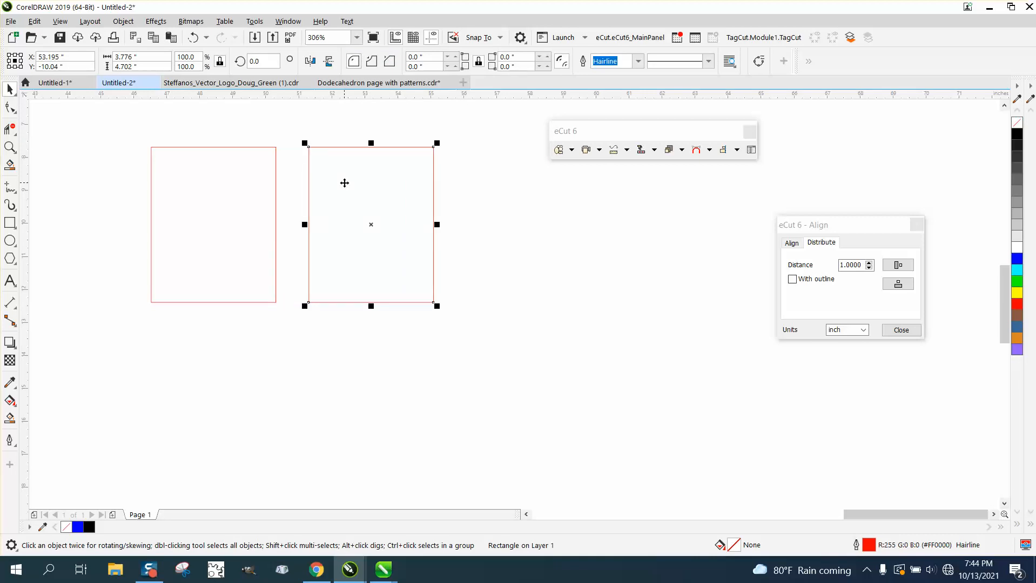
Distribute both rectangles horizontally with a 0.25 inch gap using eCut Align
{"action": "left_click", "coordinate": [865, 265]}
{"action": "left_click_drag", "start_coordinate": [865, 265], "coordinate": [805, 267]}
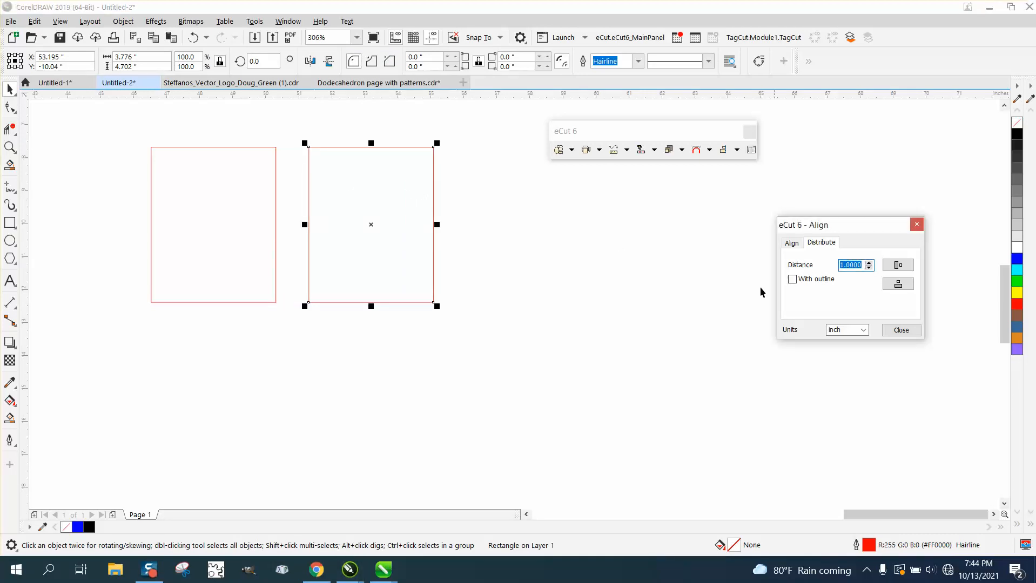
{"action": "left_click_drag", "start_coordinate": [128, 137], "coordinate": [527, 357]}
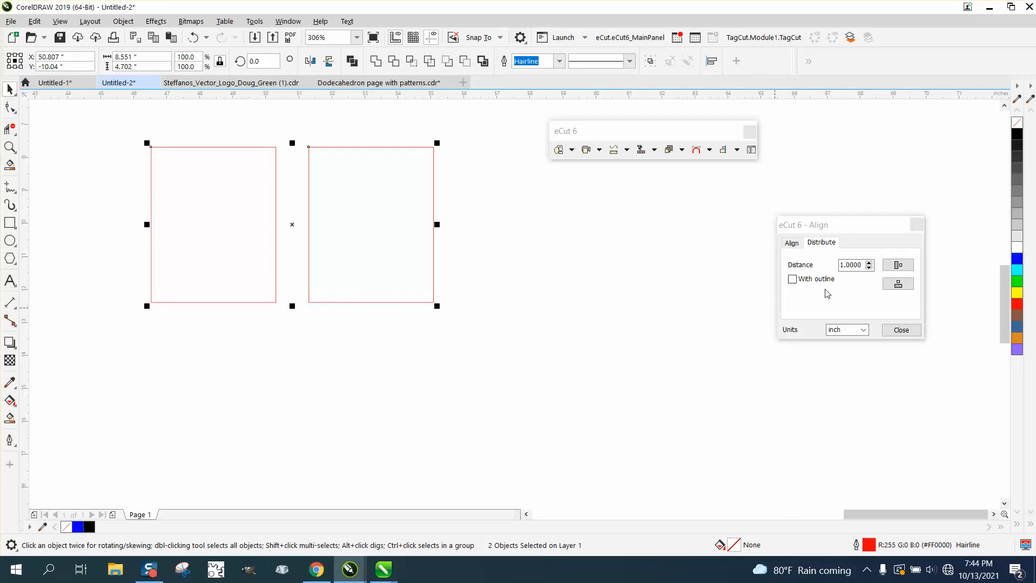
{"action": "left_click_drag", "start_coordinate": [863, 265], "coordinate": [820, 279]}
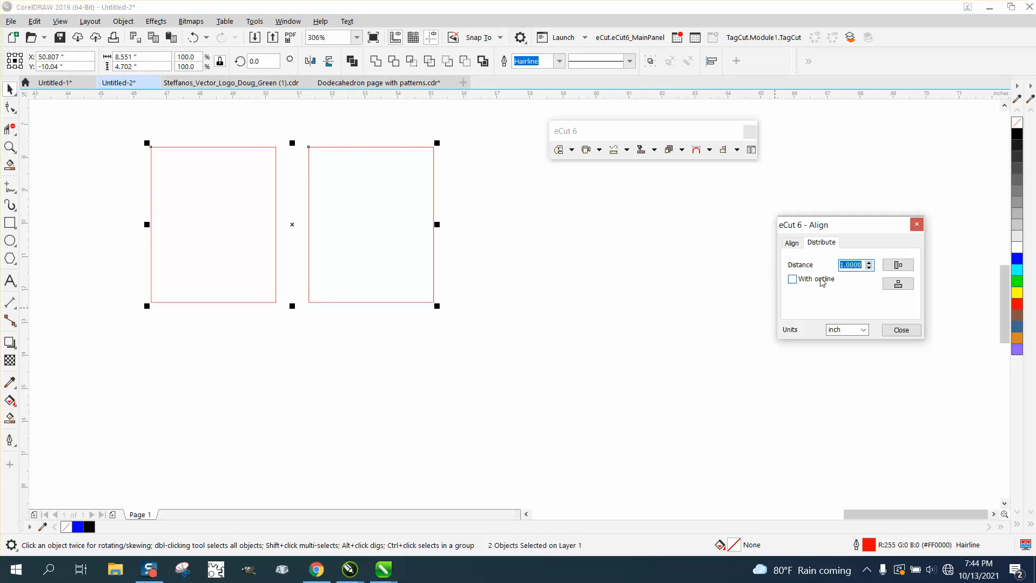
{"action": "type", "text": ".25"}
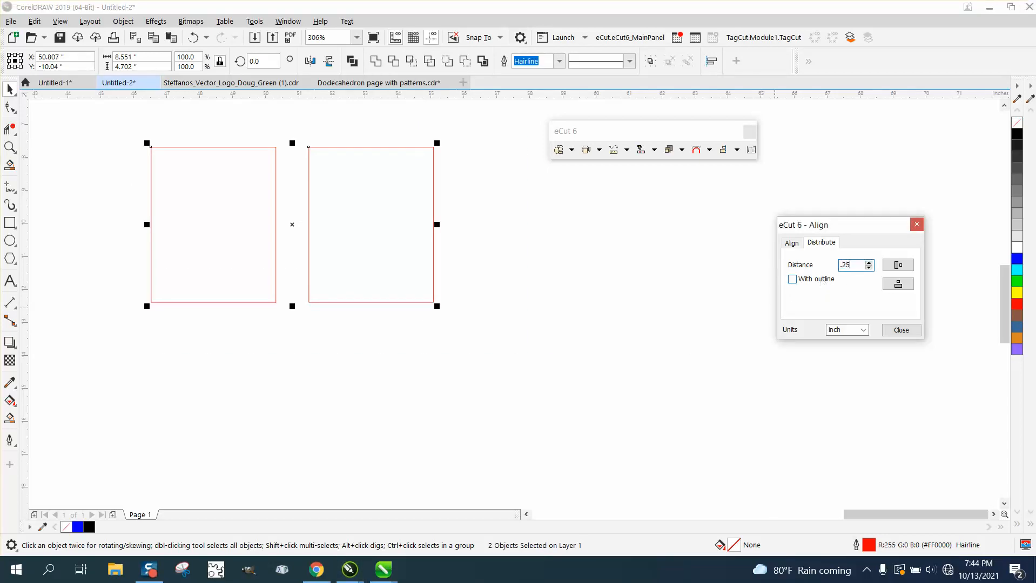
{"action": "left_click", "coordinate": [898, 265]}
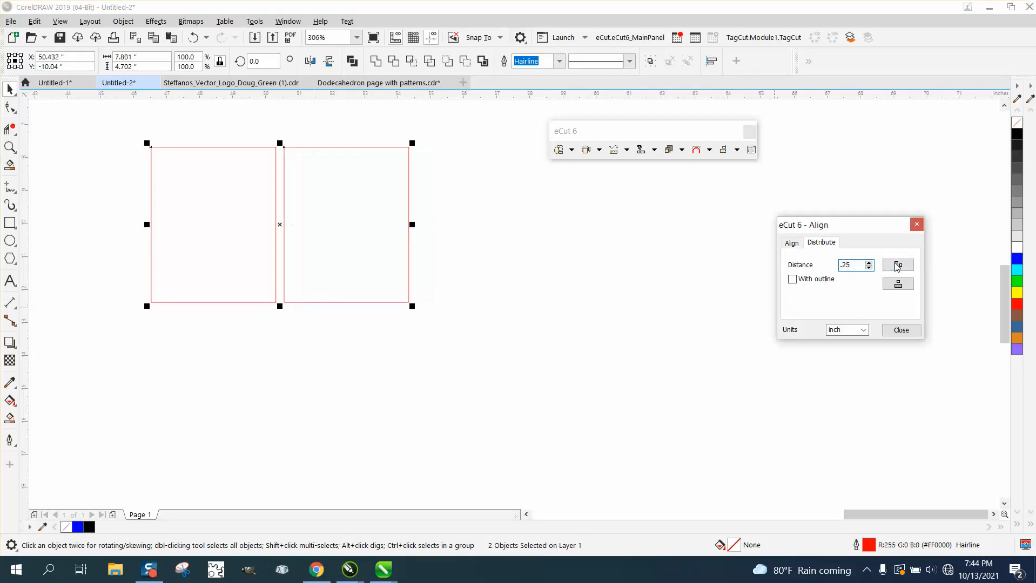
Add a parallel dimension across the gap between the rectangles' lower corners, placed below them, and deselect it
{"action": "left_click", "coordinate": [16, 307]}
{"action": "left_click", "coordinate": [39, 304]}
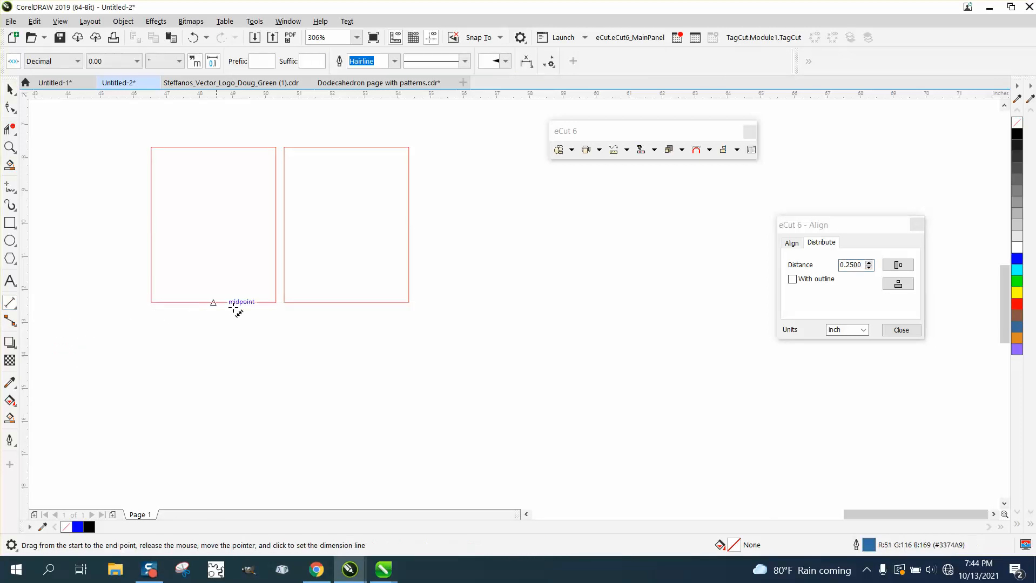
{"action": "left_click_drag", "start_coordinate": [284, 302], "coordinate": [276, 302]}
{"action": "left_click", "coordinate": [274, 338]}
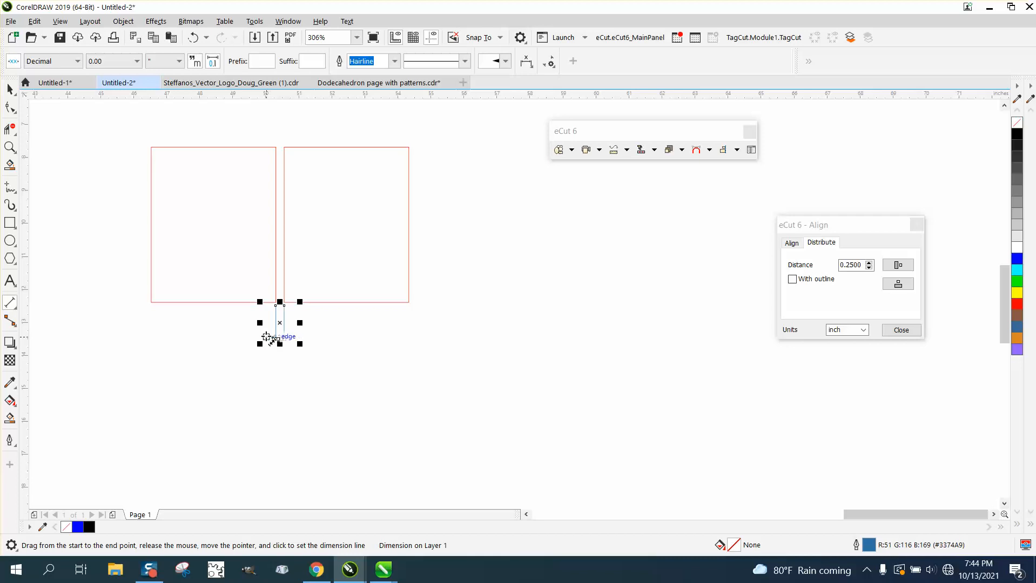
{"action": "left_click", "coordinate": [9, 147]}
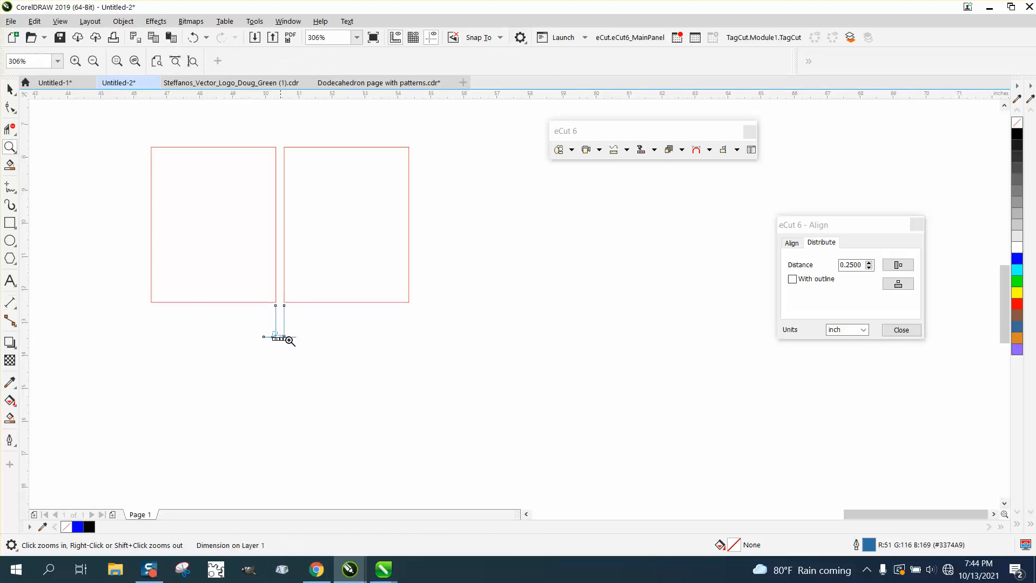
{"action": "left_click_drag", "start_coordinate": [289, 341], "coordinate": [310, 349]}
{"action": "scroll", "coordinate": [337, 365], "scroll_direction": "down", "scroll_amount": 5}
{"action": "scroll", "coordinate": [100, 238], "scroll_direction": "down", "scroll_amount": 2}
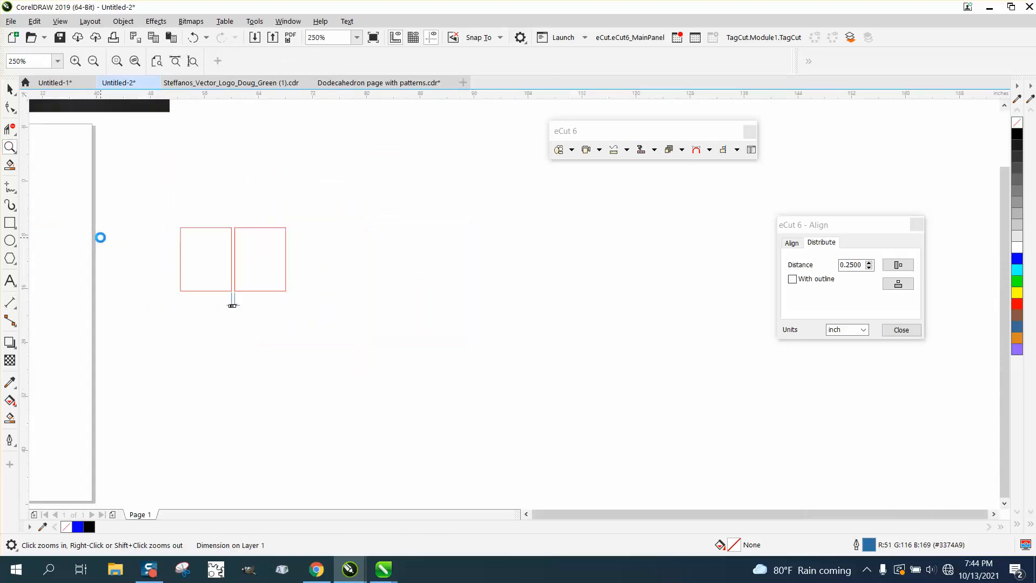
{"action": "scroll", "coordinate": [100, 238], "scroll_direction": "down", "scroll_amount": 3}
{"action": "left_click", "coordinate": [10, 88]}
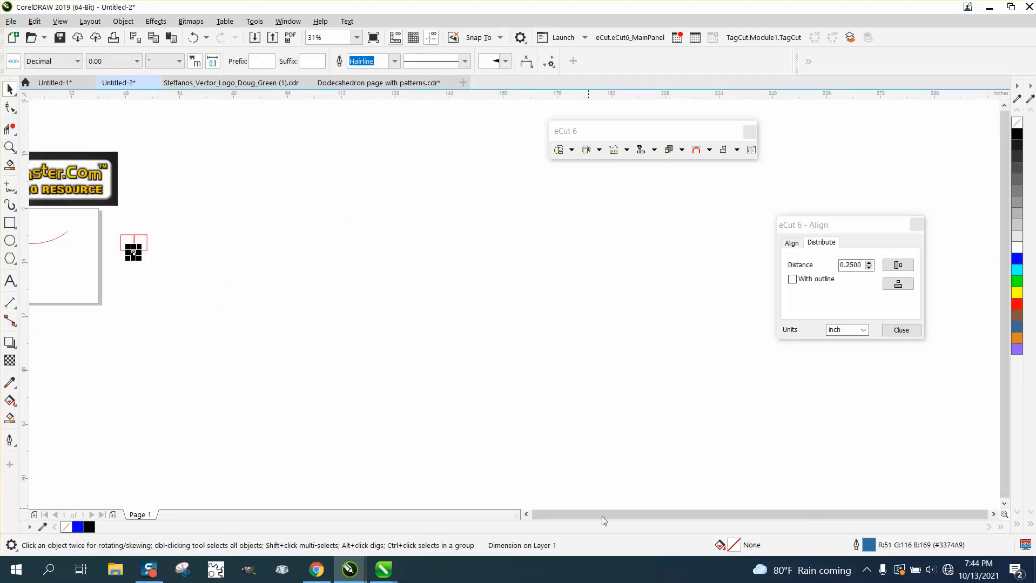
{"action": "left_click_drag", "start_coordinate": [601, 516], "coordinate": [528, 512]}
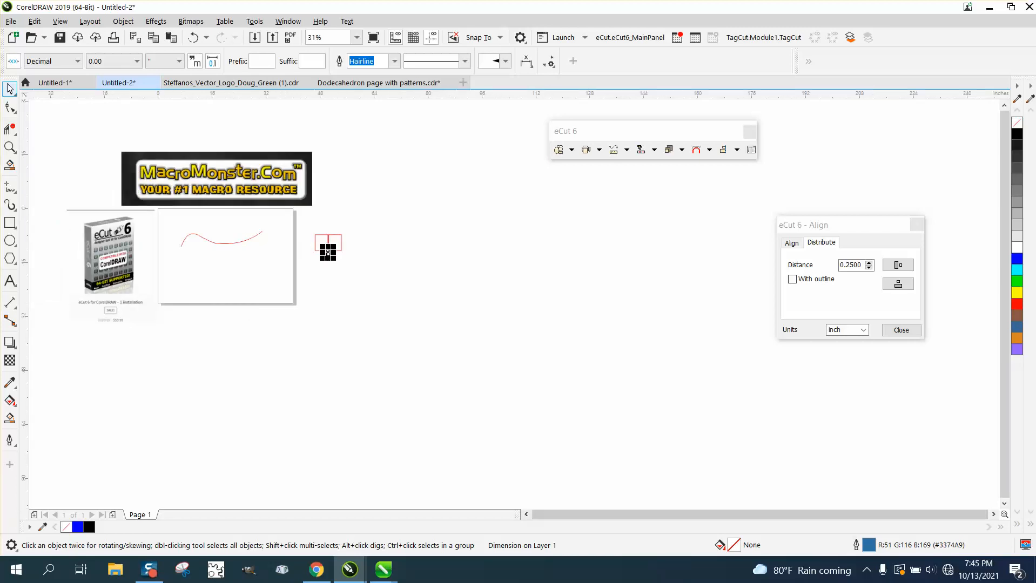
{"action": "left_click", "coordinate": [310, 254]}
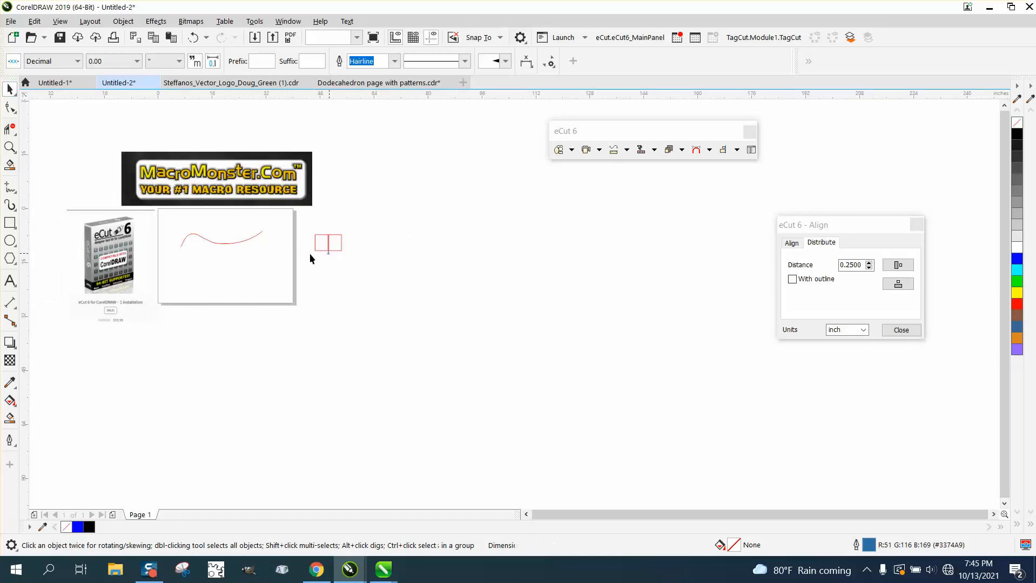
Check the red curve's length in the object properties and close the eCut Align dialog
{"action": "left_click", "coordinate": [247, 239]}
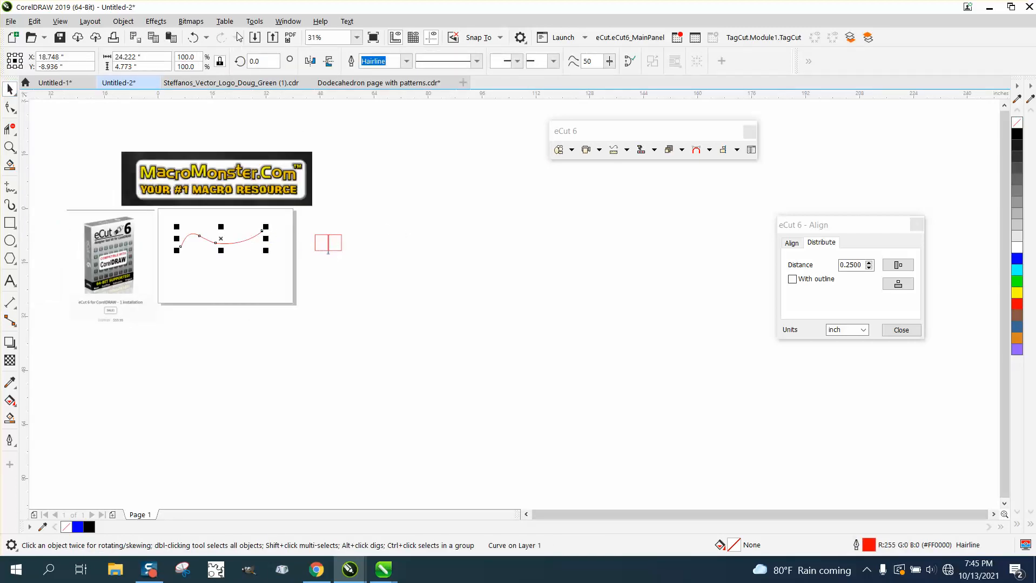
{"action": "left_click", "coordinate": [288, 22]}
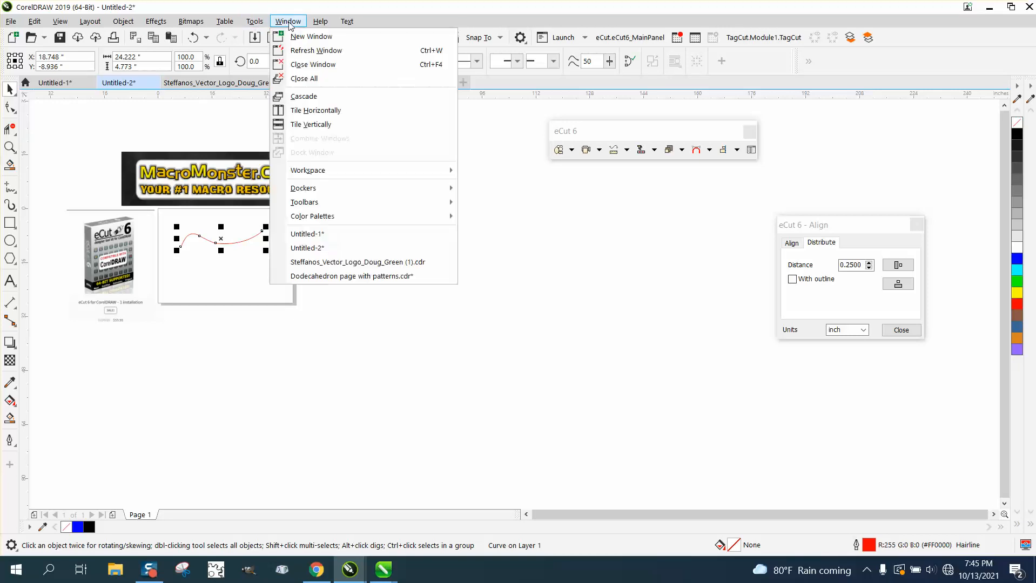
{"action": "mouse_move", "coordinate": [378, 187]}
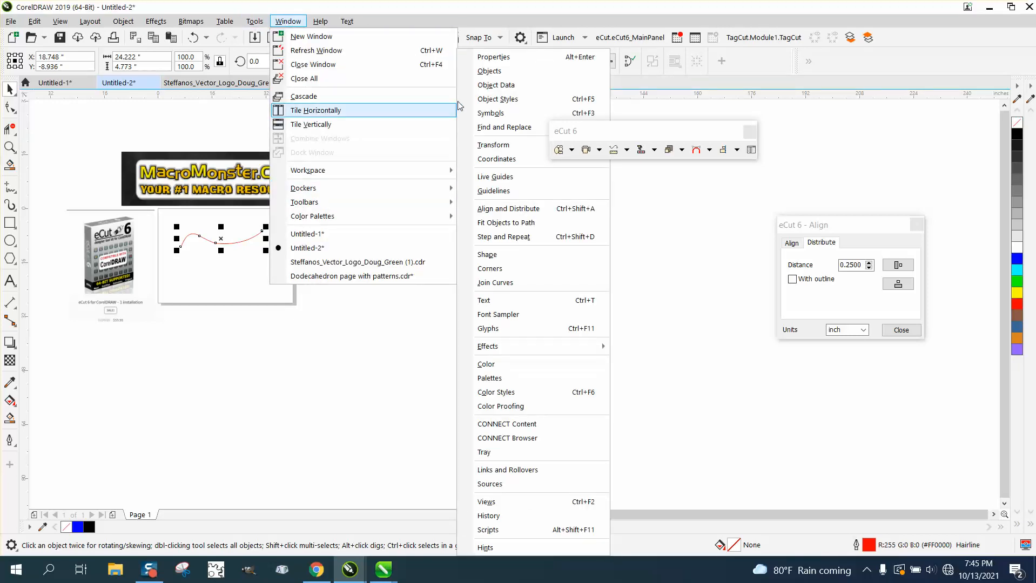
{"action": "left_click", "coordinate": [494, 61]}
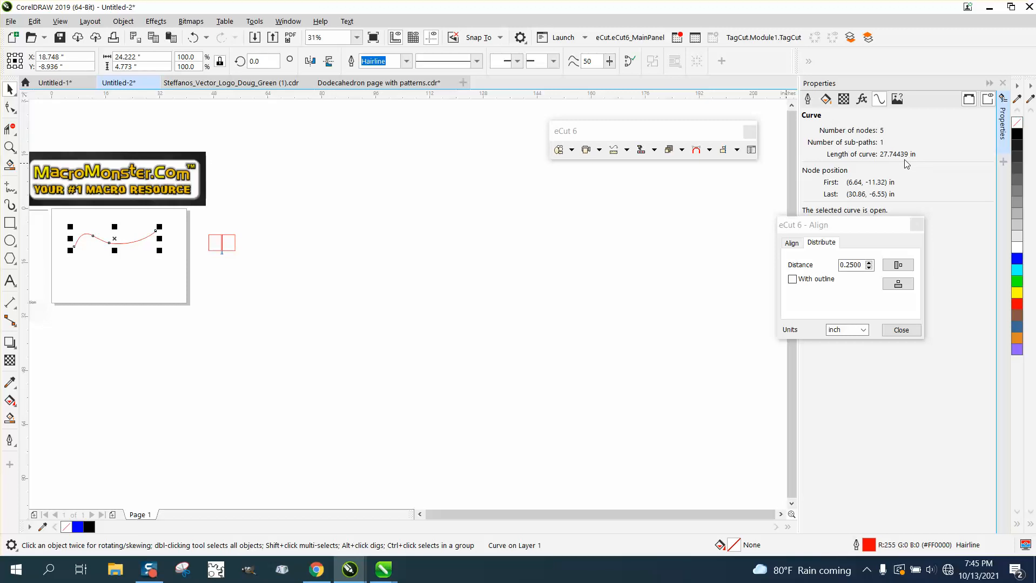
{"action": "left_click", "coordinate": [917, 225]}
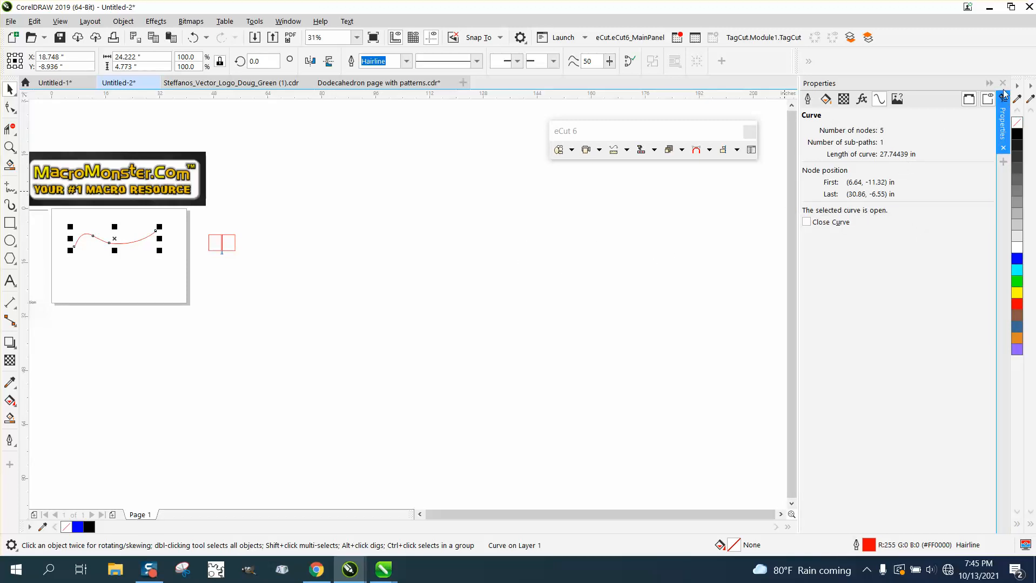
Measure the selected red curve's length with the eCut Perimeter tool
{"action": "left_click", "coordinate": [627, 150]}
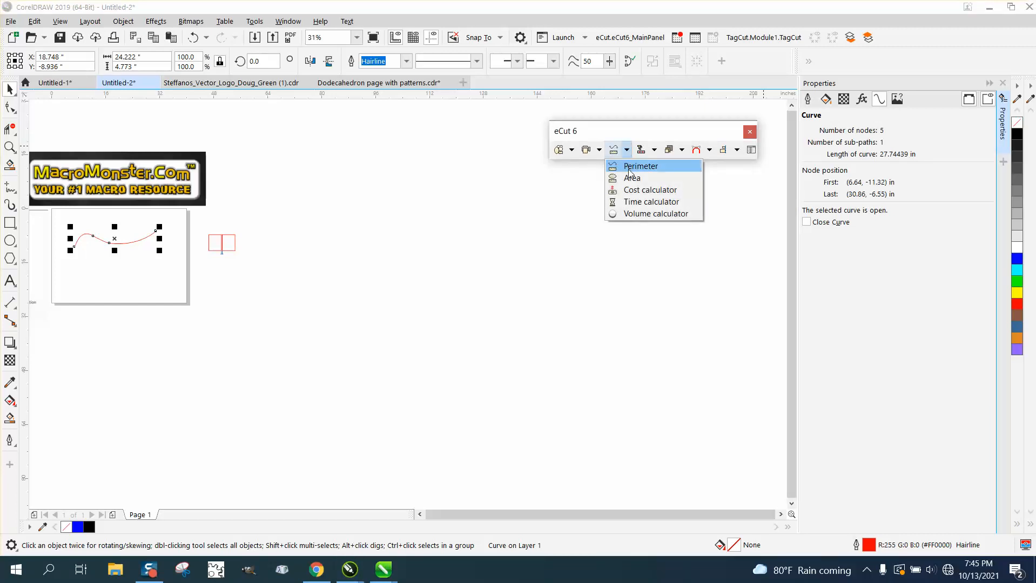
{"action": "left_click", "coordinate": [628, 167]}
{"action": "left_click", "coordinate": [557, 247]}
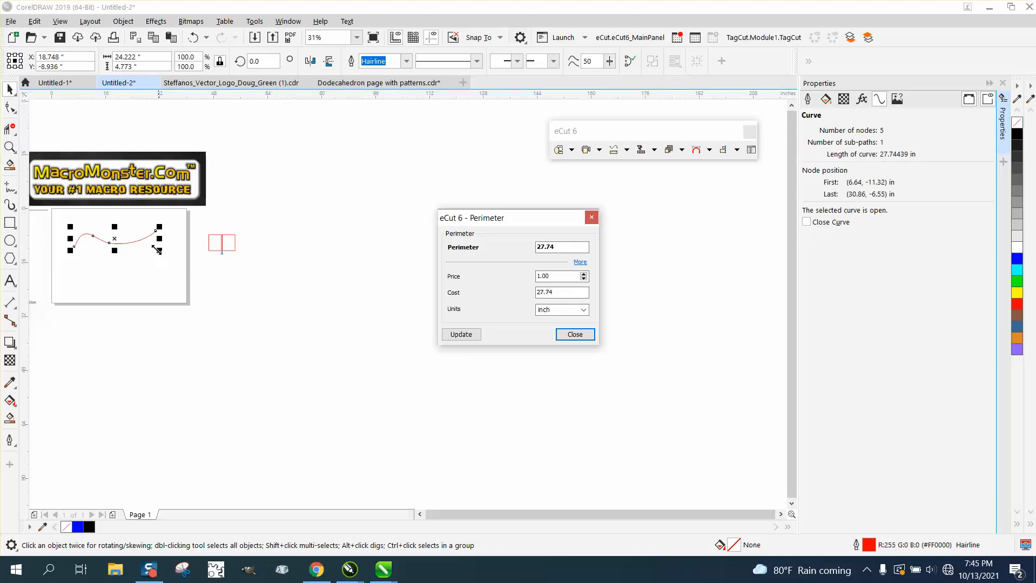
Move the red curve off the page to just above the two small rectangles and close the Perimeter dialog
{"action": "left_click", "coordinate": [154, 275]}
{"action": "left_click_drag", "start_coordinate": [154, 274], "coordinate": [315, 238]}
{"action": "left_click", "coordinate": [576, 337]}
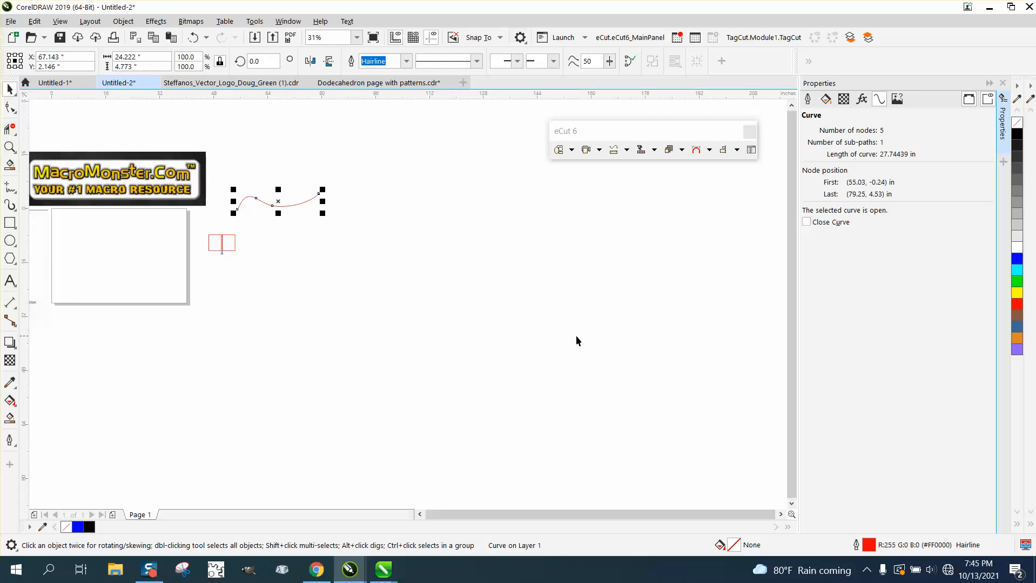
Draw a square about 21.1 inches wide and a circle about 20.7 inches across overlapping its lower-right corner
{"action": "left_click", "coordinate": [10, 222]}
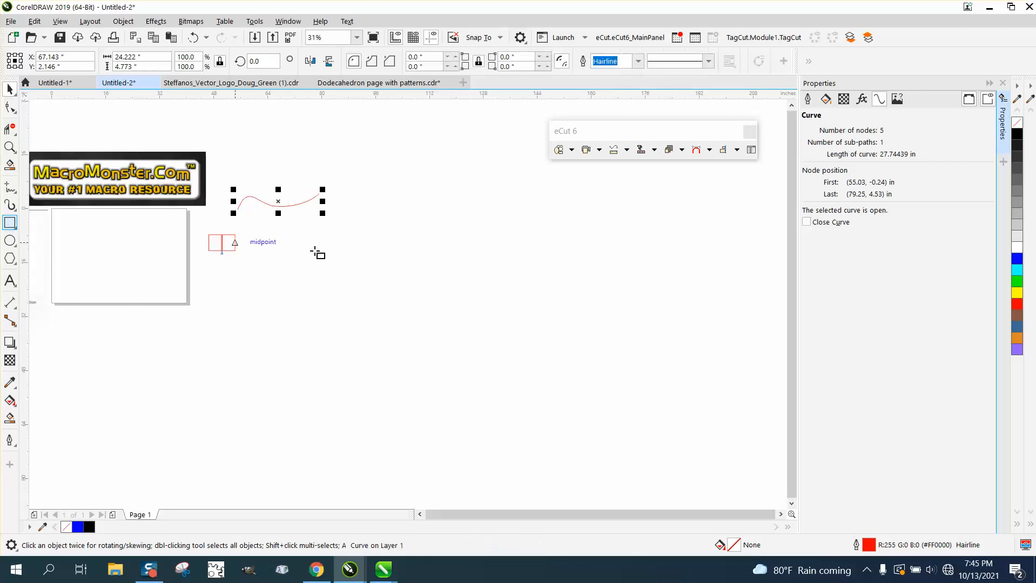
{"action": "mouse_move", "coordinate": [318, 254]}
{"action": "left_mouse_down"}
{"action": "mouse_move", "coordinate": [384, 292]}
{"action": "mouse_move", "coordinate": [384, 322]}
{"action": "mouse_move", "coordinate": [337, 323]}
{"action": "left_mouse_up"}
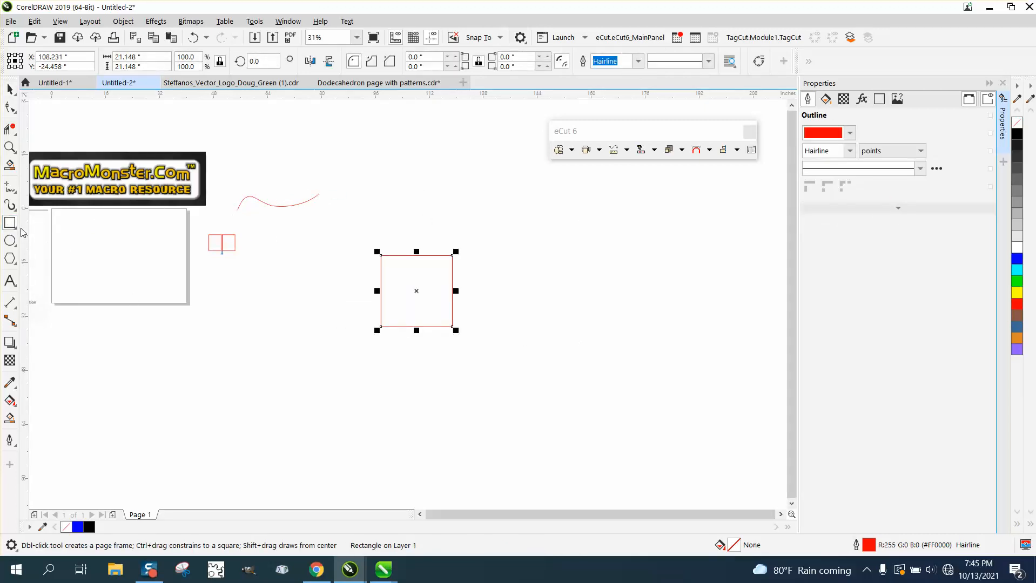
{"action": "left_click", "coordinate": [10, 241]}
{"action": "left_click_drag", "start_coordinate": [493, 295], "coordinate": [423, 365]}
Weld the square and circle into one shape and show its curve length in the object properties
{"action": "left_click", "coordinate": [11, 89]}
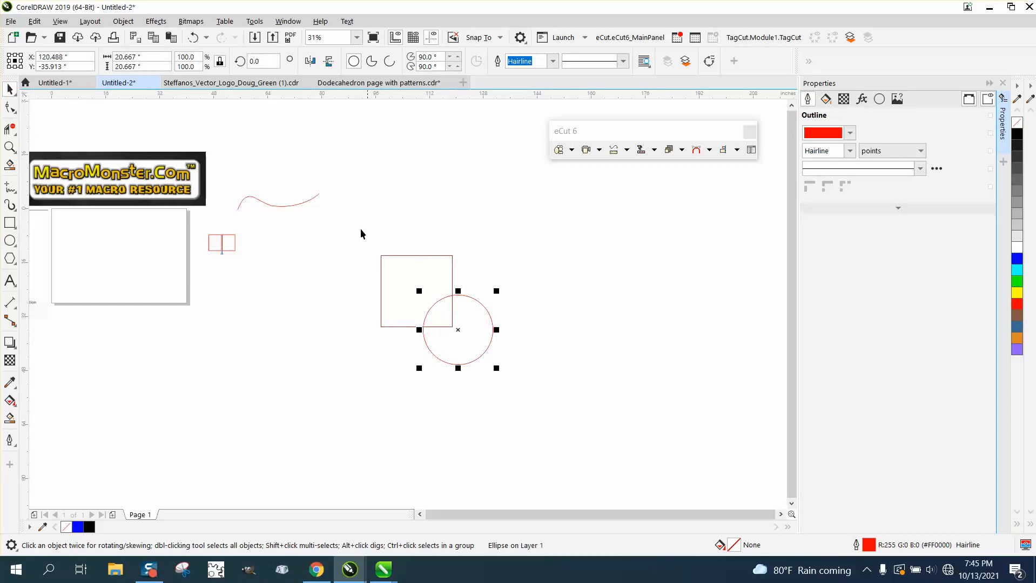
{"action": "left_click_drag", "start_coordinate": [358, 230], "coordinate": [565, 376]}
{"action": "left_click", "coordinate": [378, 61]}
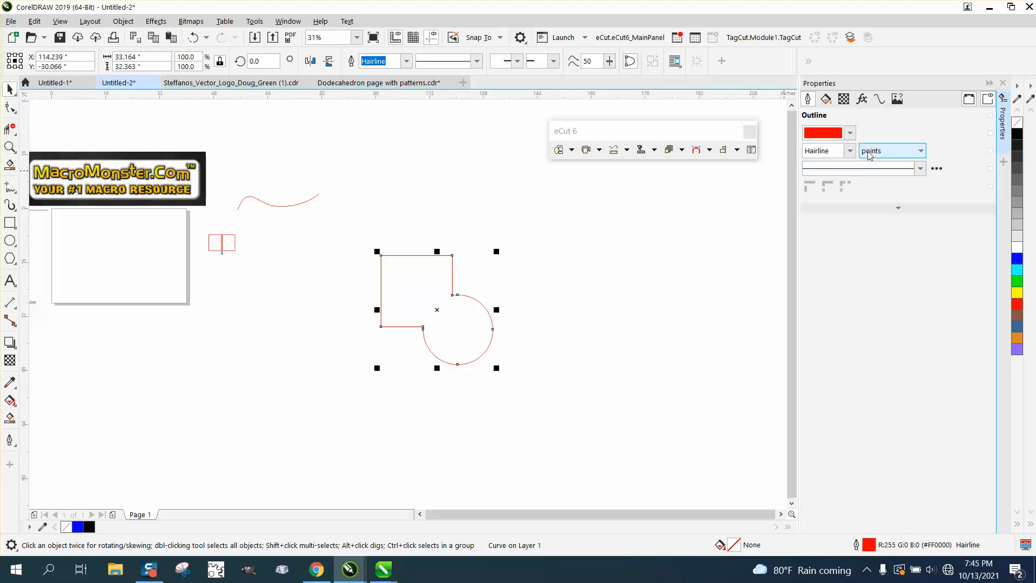
{"action": "left_click", "coordinate": [879, 98]}
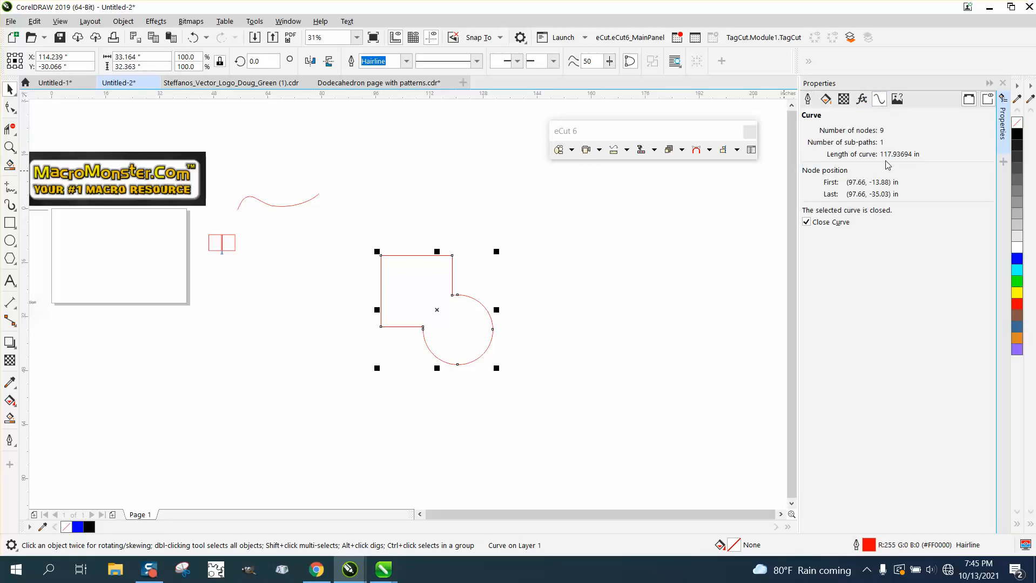
{"action": "left_click", "coordinate": [626, 242]}
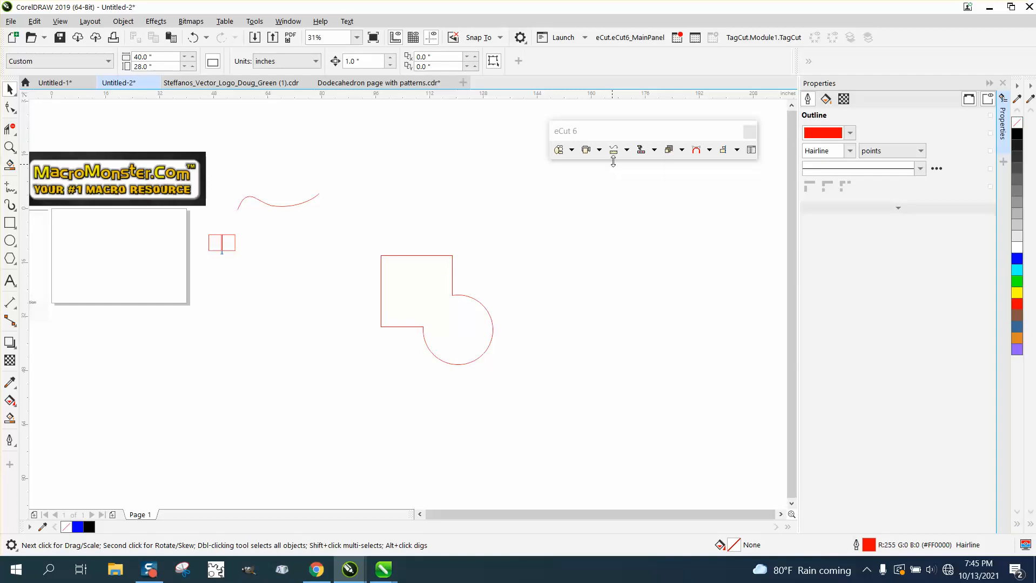
{"action": "left_click", "coordinate": [626, 150]}
{"action": "left_click", "coordinate": [641, 166]}
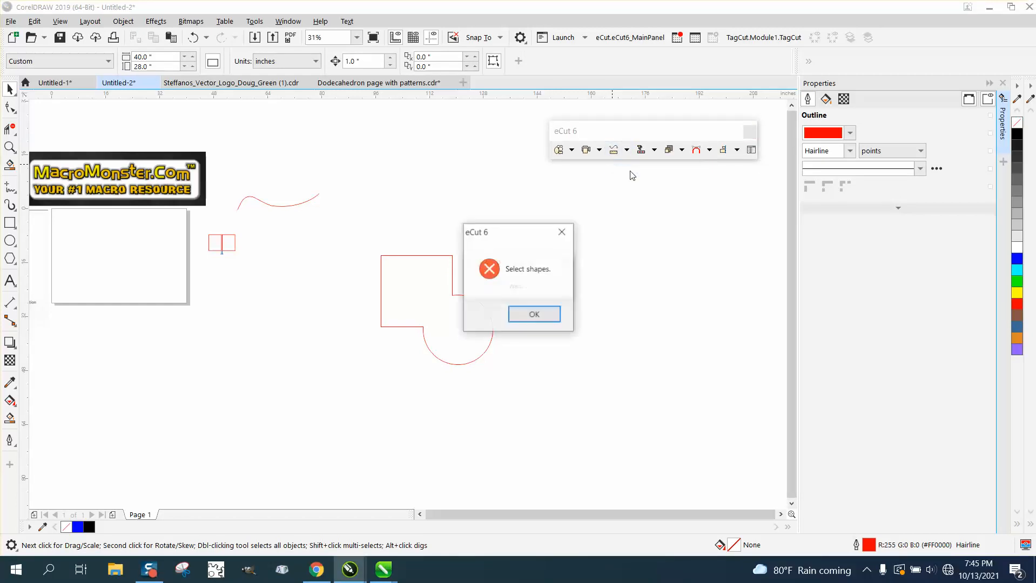
{"action": "left_click", "coordinate": [545, 313]}
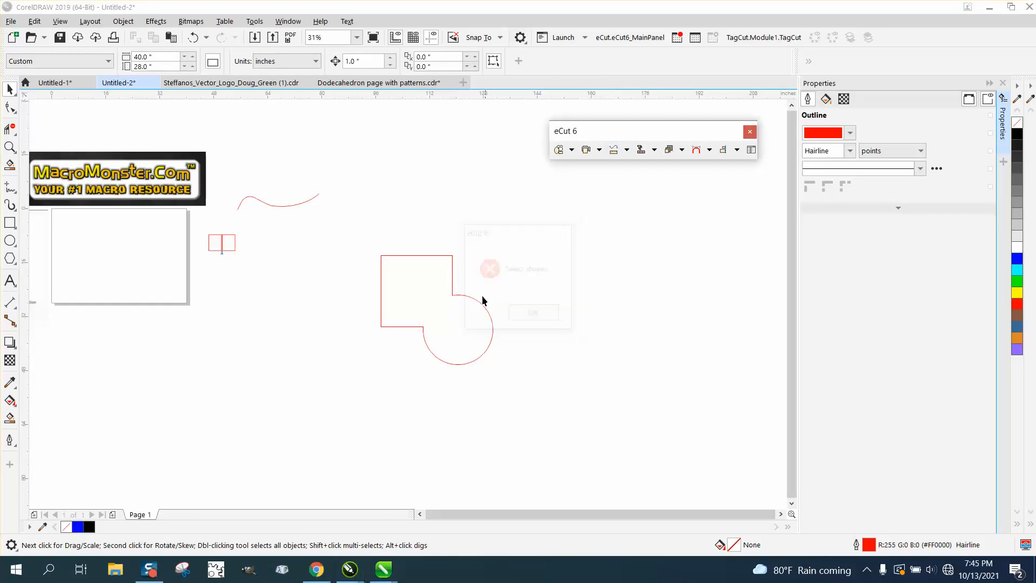
Select the welded shape, measure its perimeter with eCut, and close the Perimeter dialog
{"action": "left_click", "coordinate": [451, 286]}
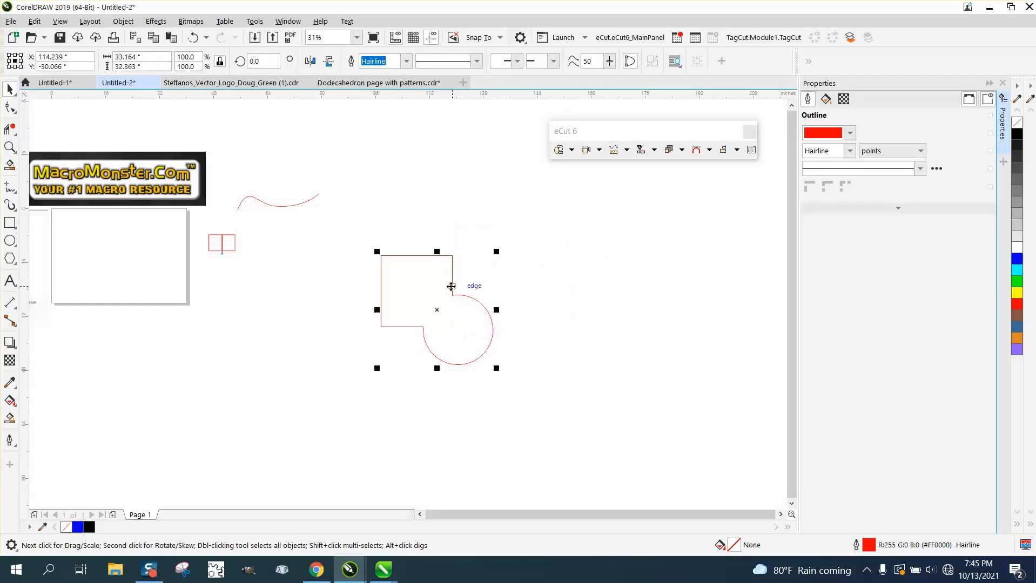
{"action": "left_click", "coordinate": [627, 150]}
{"action": "left_click", "coordinate": [634, 167]}
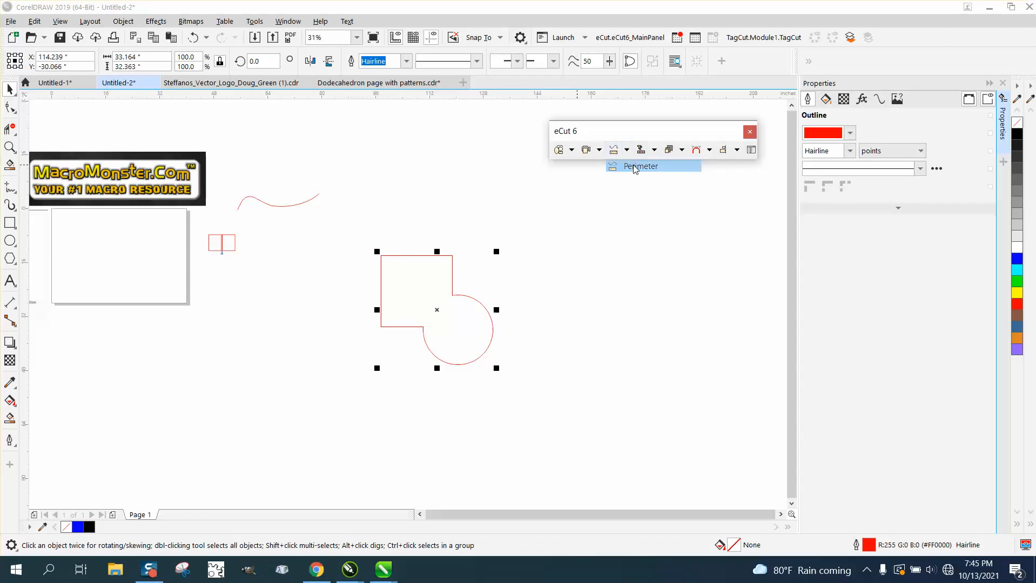
{"action": "left_click_drag", "start_coordinate": [569, 223], "coordinate": [697, 224]}
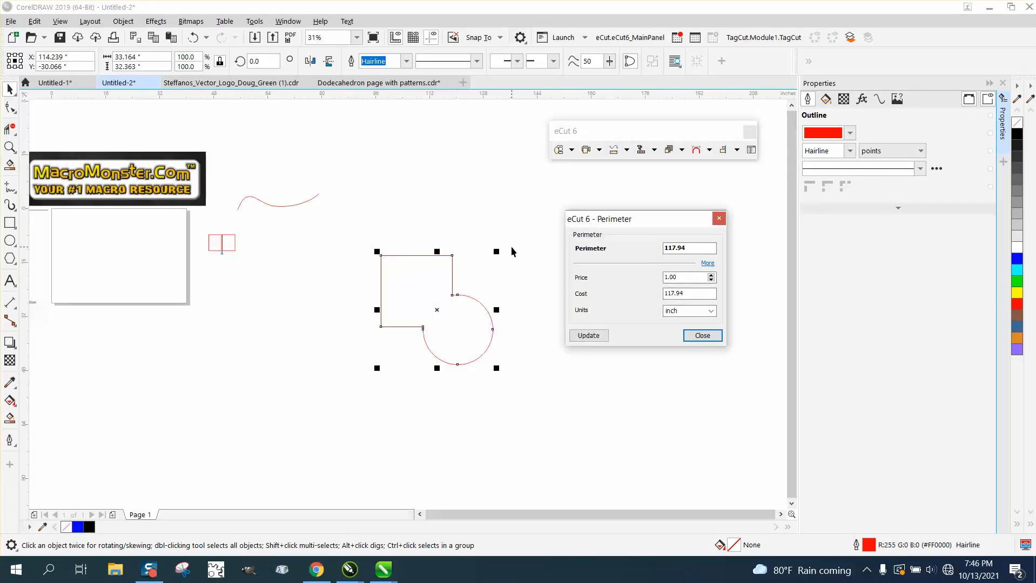
{"action": "left_click", "coordinate": [719, 220]}
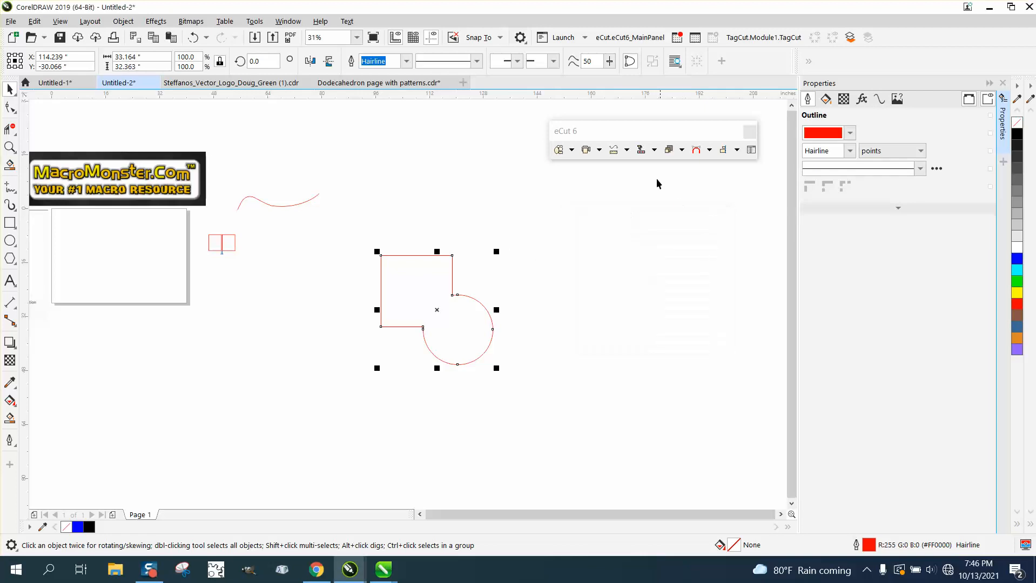
Measure the welded shape's area with the eCut Area tool, moving the dialog clear of the shape
{"action": "left_click", "coordinate": [628, 152]}
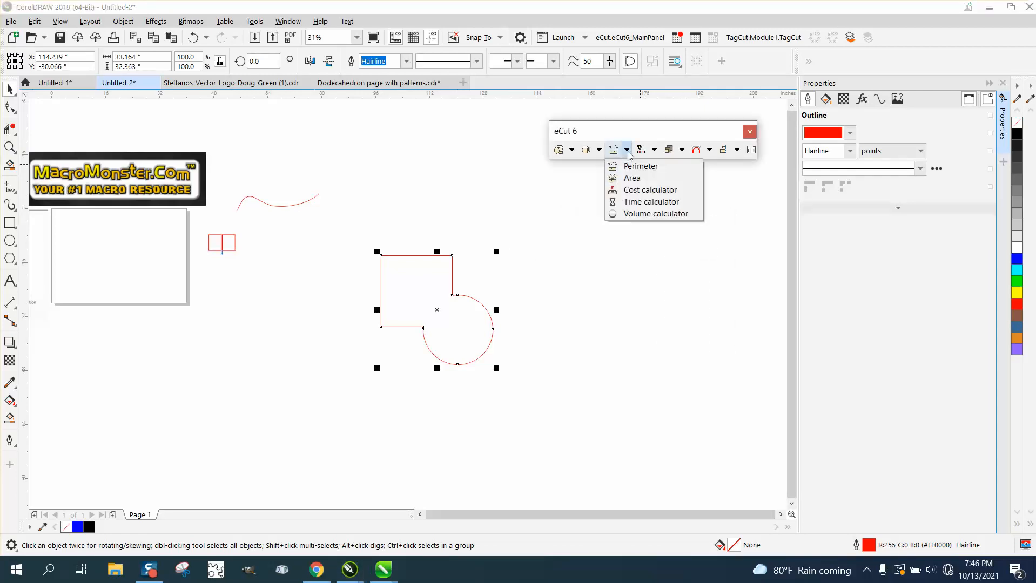
{"action": "left_click", "coordinate": [631, 179]}
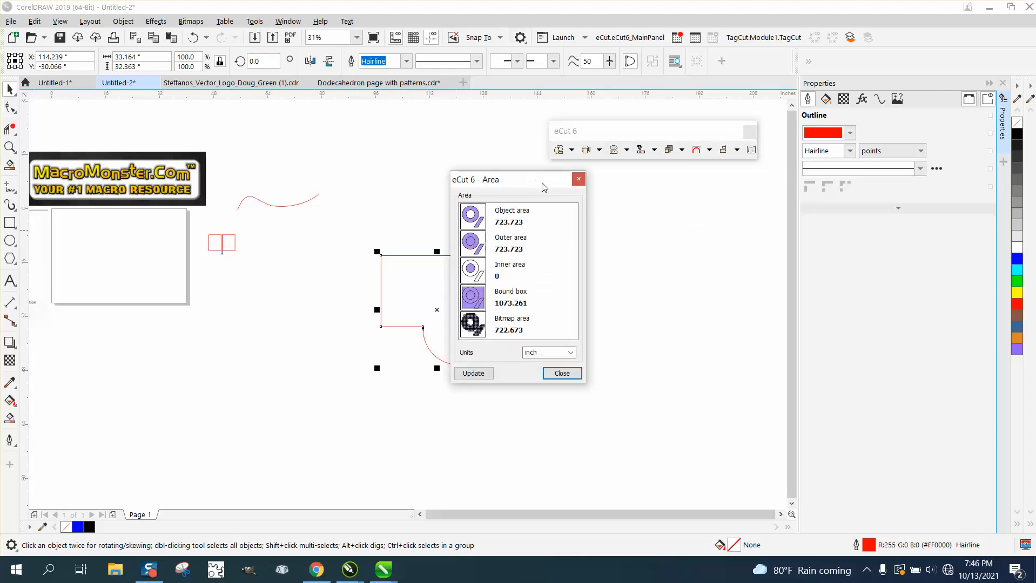
{"action": "left_click_drag", "start_coordinate": [544, 187], "coordinate": [635, 196]}
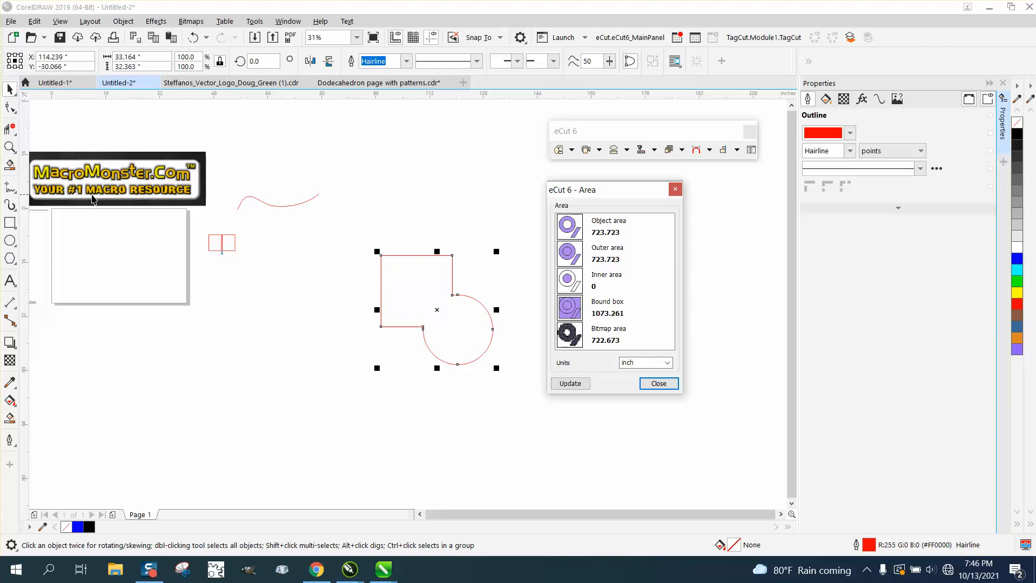
Draw a circle above the welded shape and set its diameter to 48 inches
{"action": "left_click", "coordinate": [10, 241]}
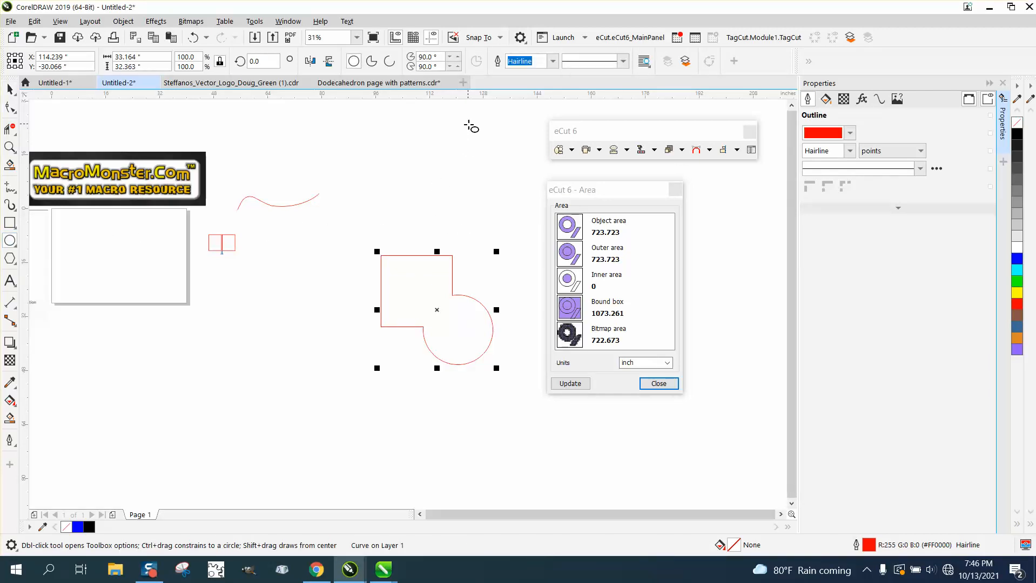
{"action": "mouse_move", "coordinate": [480, 117]}
{"action": "left_mouse_down"}
{"action": "mouse_move", "coordinate": [388, 185]}
{"action": "mouse_move", "coordinate": [365, 229]}
{"action": "left_mouse_up"}
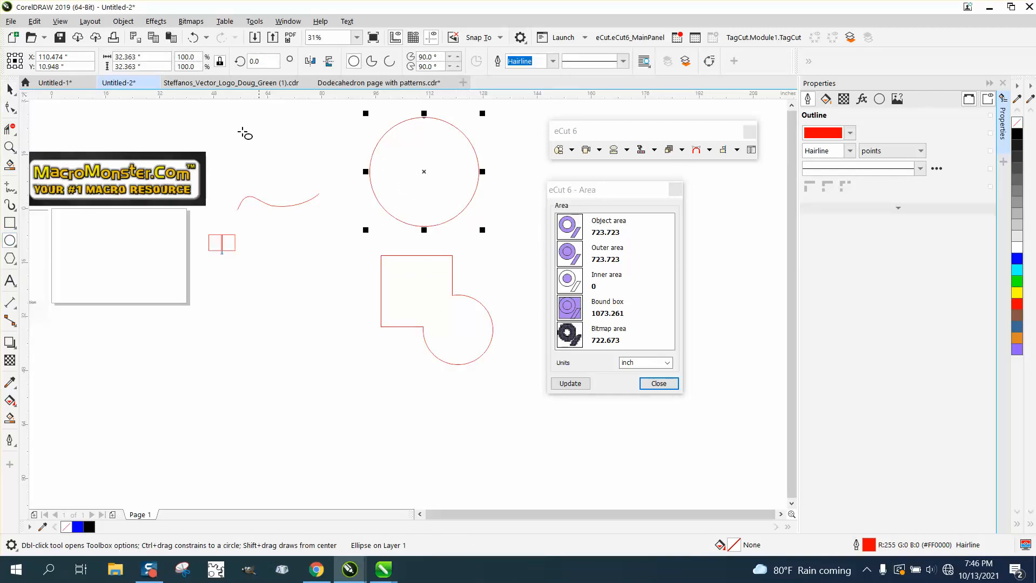
{"action": "left_click_drag", "start_coordinate": [156, 58], "coordinate": [83, 68]}
{"action": "type", "text": "48"}
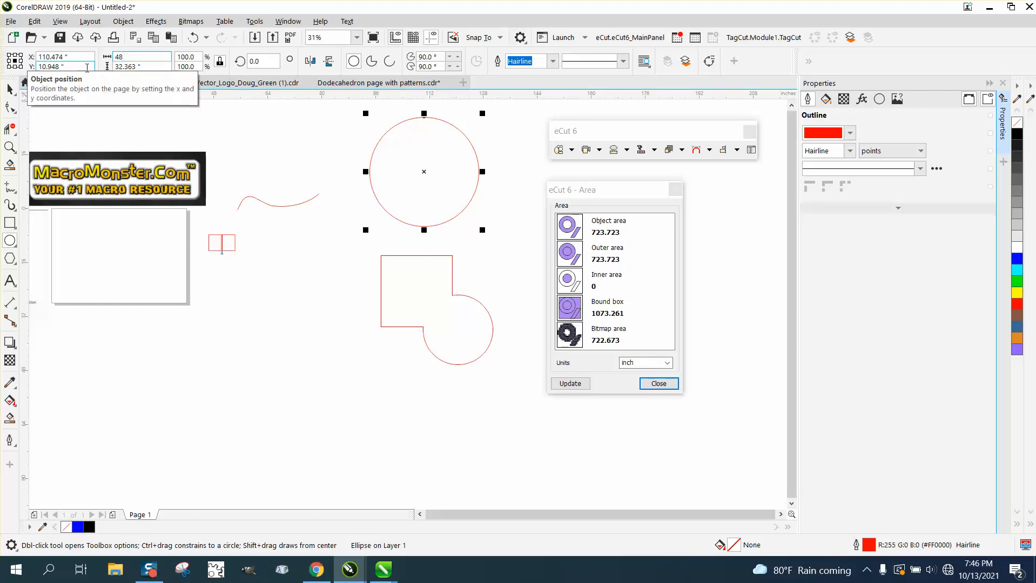
{"action": "key", "text": "Return"}
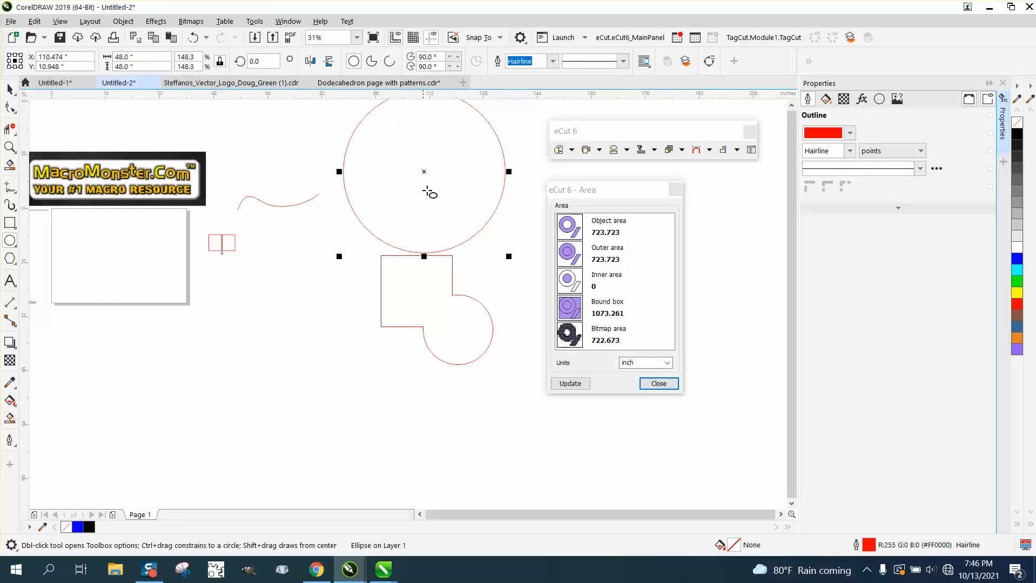
Move the large circle into the clear area below the two small rectangles, left of the welded shape
{"action": "left_click_drag", "start_coordinate": [424, 178], "coordinate": [381, 255]}
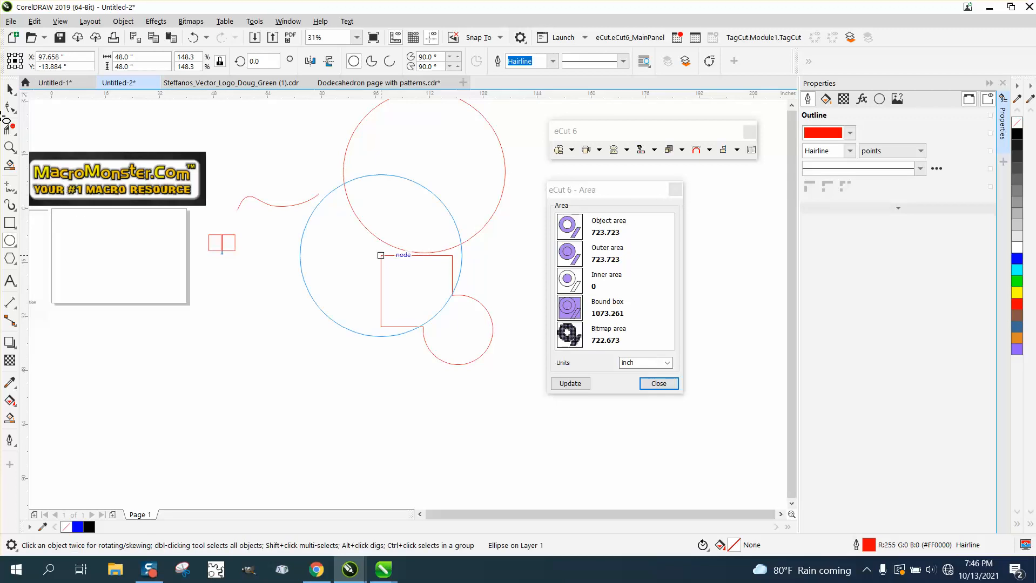
{"action": "left_click", "coordinate": [9, 90]}
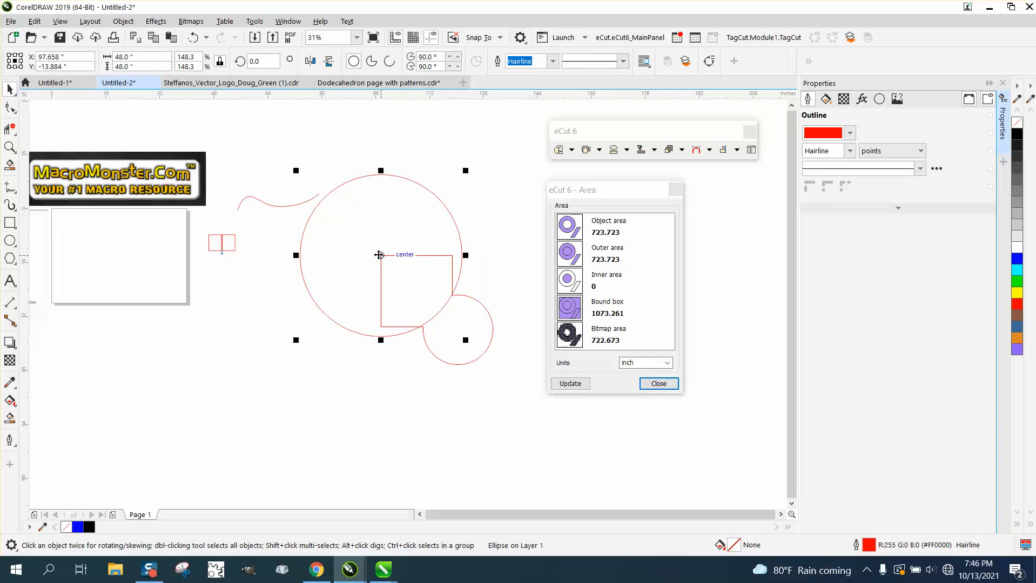
{"action": "left_click_drag", "start_coordinate": [381, 256], "coordinate": [279, 378]}
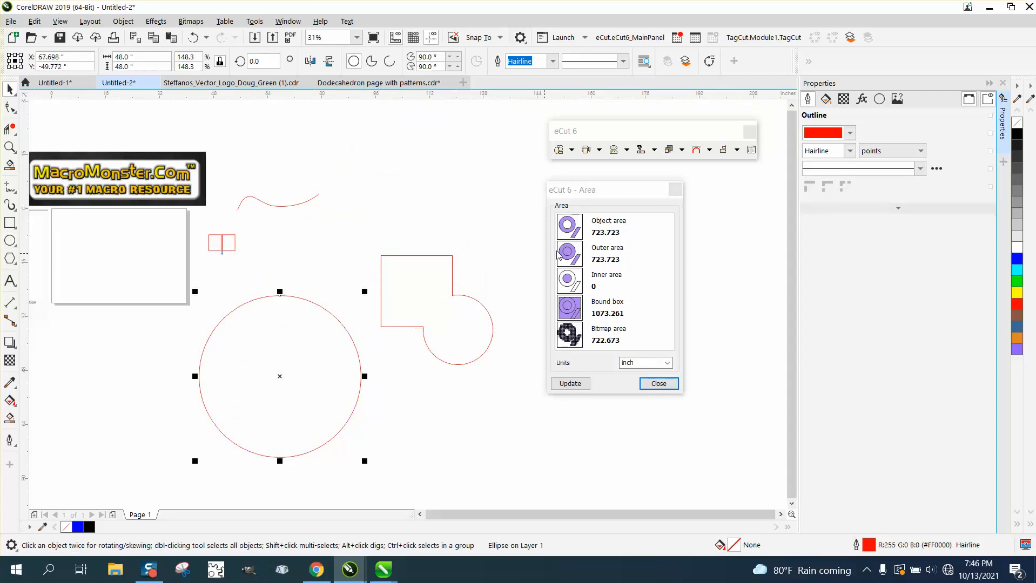
Measure the large circle's area with the eCut Area tool, switch the units to cm, and close the dialog
{"action": "left_click", "coordinate": [658, 384]}
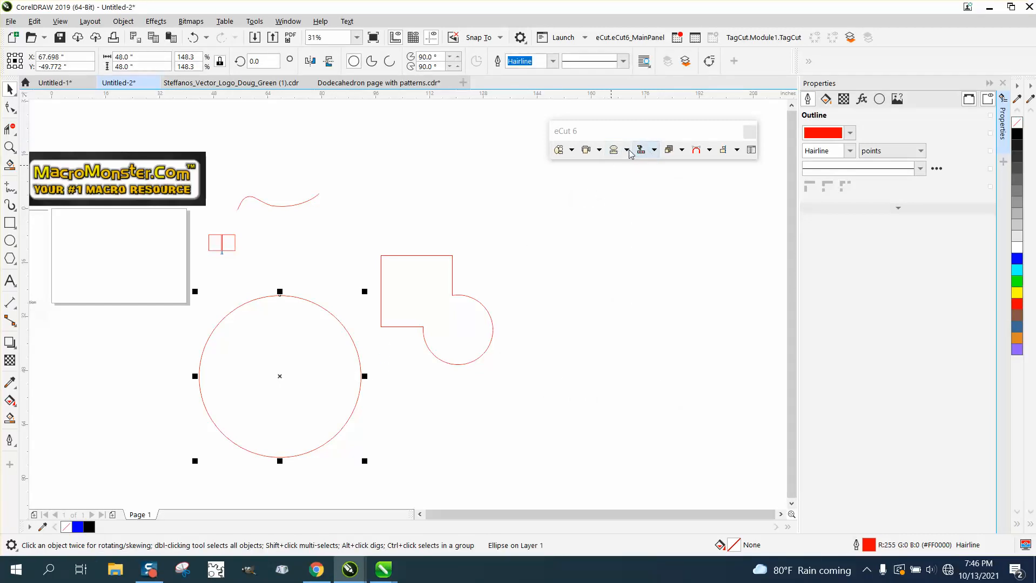
{"action": "left_click", "coordinate": [654, 151]}
{"action": "left_click", "coordinate": [625, 181]}
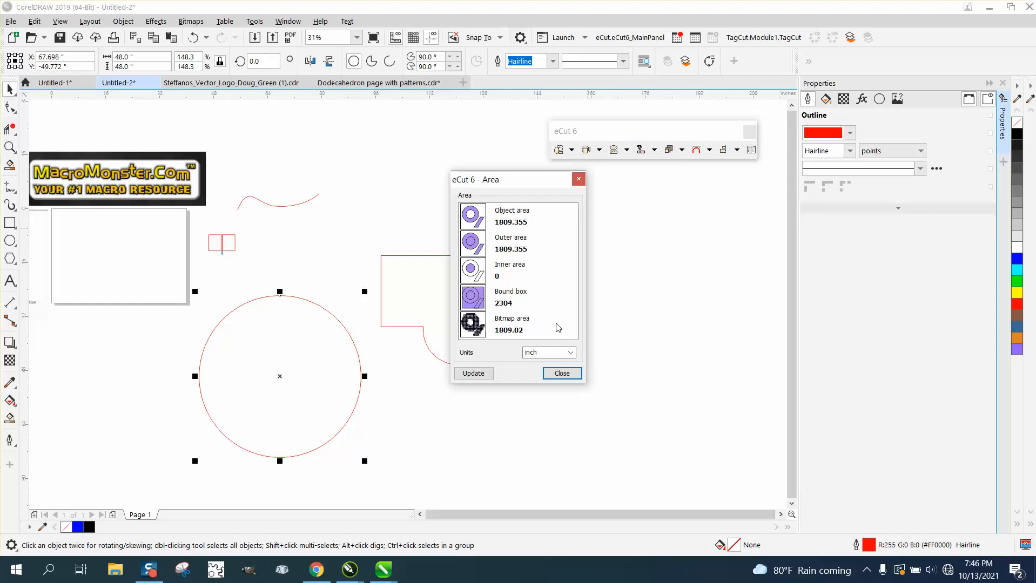
{"action": "left_click", "coordinate": [570, 354]}
{"action": "left_click", "coordinate": [571, 353]}
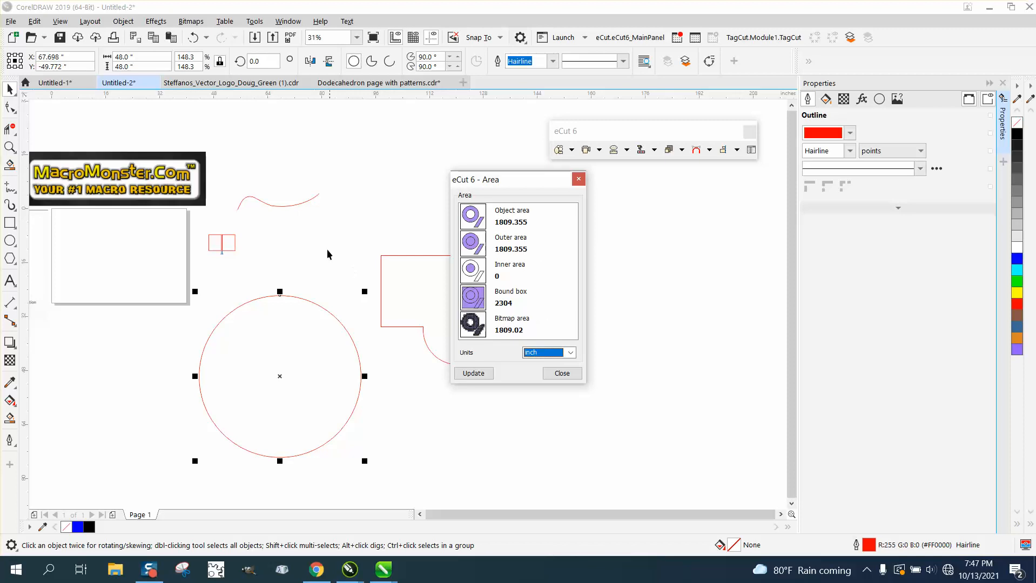
{"action": "key", "text": "Up"}
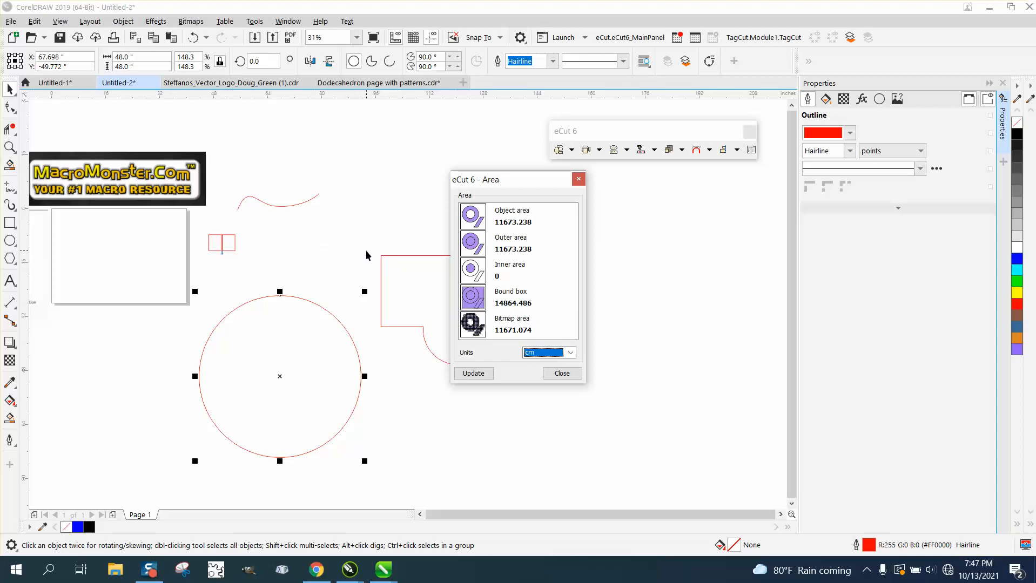
{"action": "left_click", "coordinate": [562, 373]}
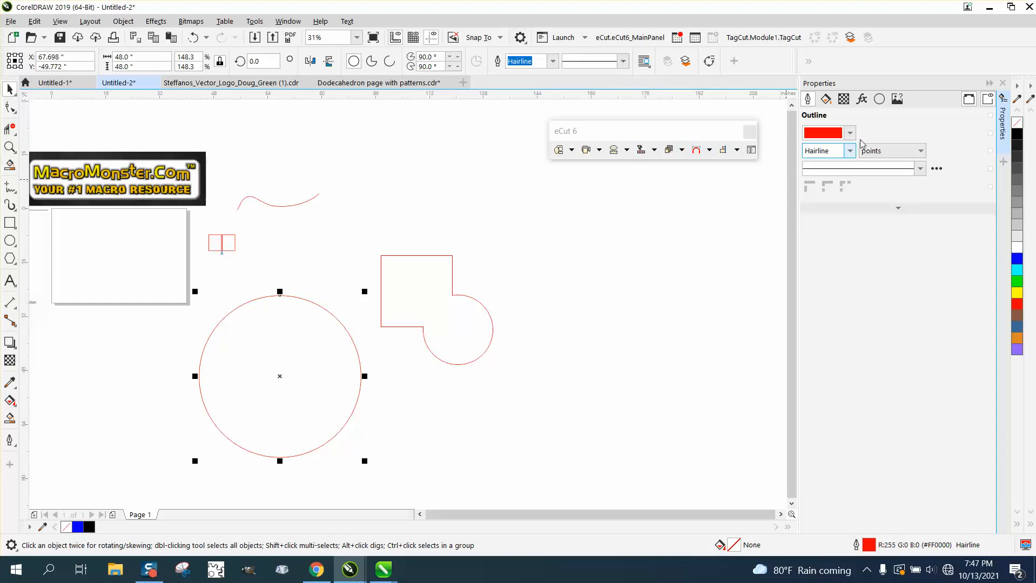
Collapse the Properties docker and examine the eCut 6 product picture with its price, plus the MacroMonster.Com banner, up close
{"action": "left_click", "coordinate": [1002, 82]}
{"action": "scroll", "coordinate": [383, 255], "scroll_direction": "down", "scroll_amount": 5}
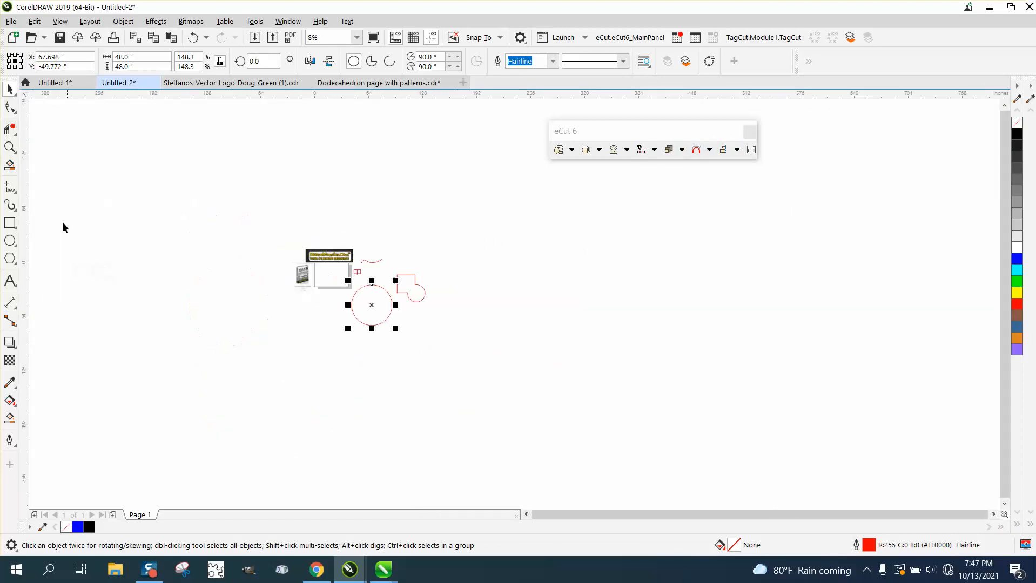
{"action": "left_click", "coordinate": [9, 147]}
{"action": "left_click_drag", "start_coordinate": [283, 237], "coordinate": [415, 306]}
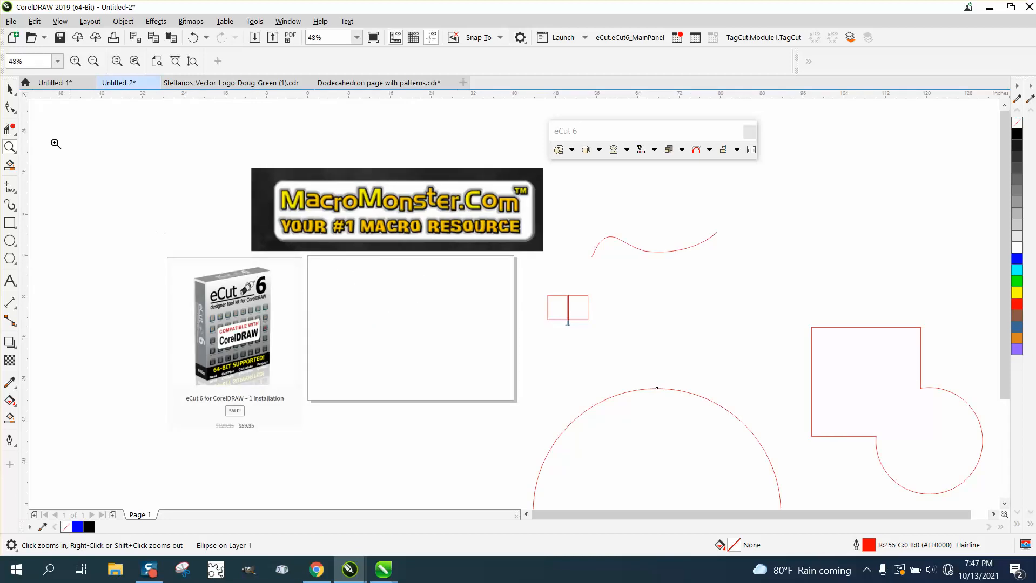
{"action": "left_click", "coordinate": [343, 388]}
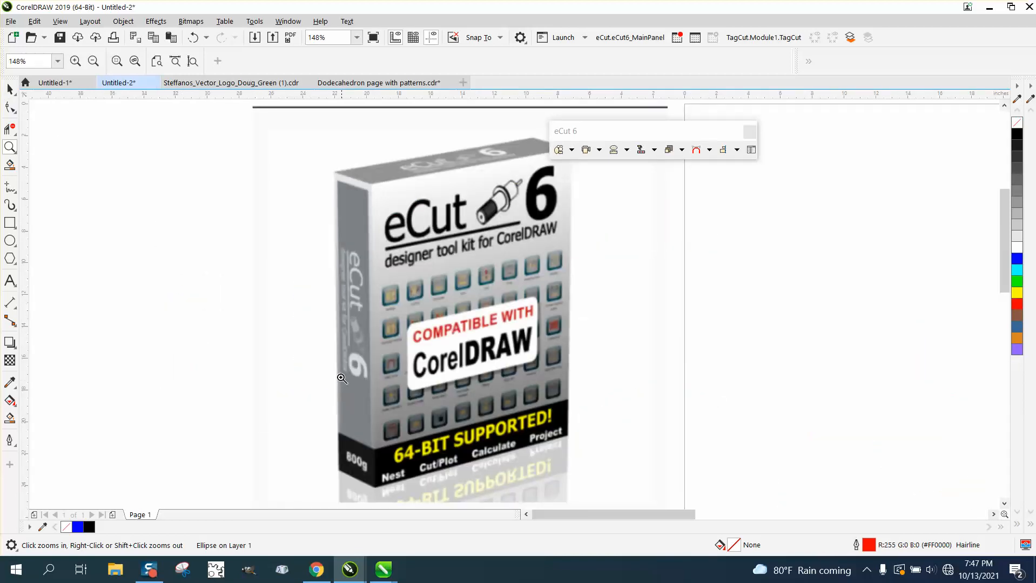
{"action": "right_click", "coordinate": [328, 367]}
{"action": "left_click_drag", "start_coordinate": [316, 385], "coordinate": [440, 446]}
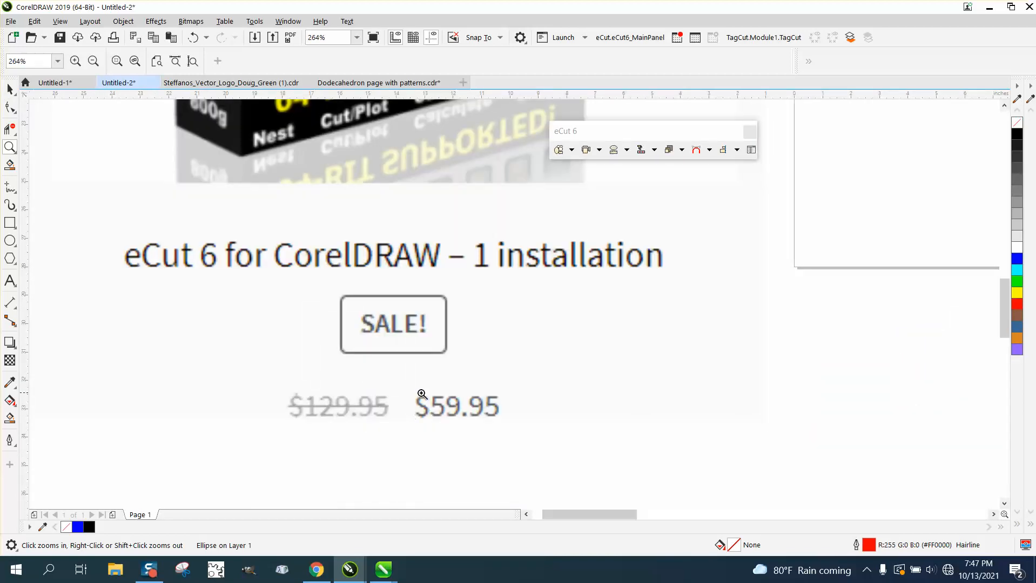
{"action": "scroll", "coordinate": [476, 412], "scroll_direction": "down", "scroll_amount": 5}
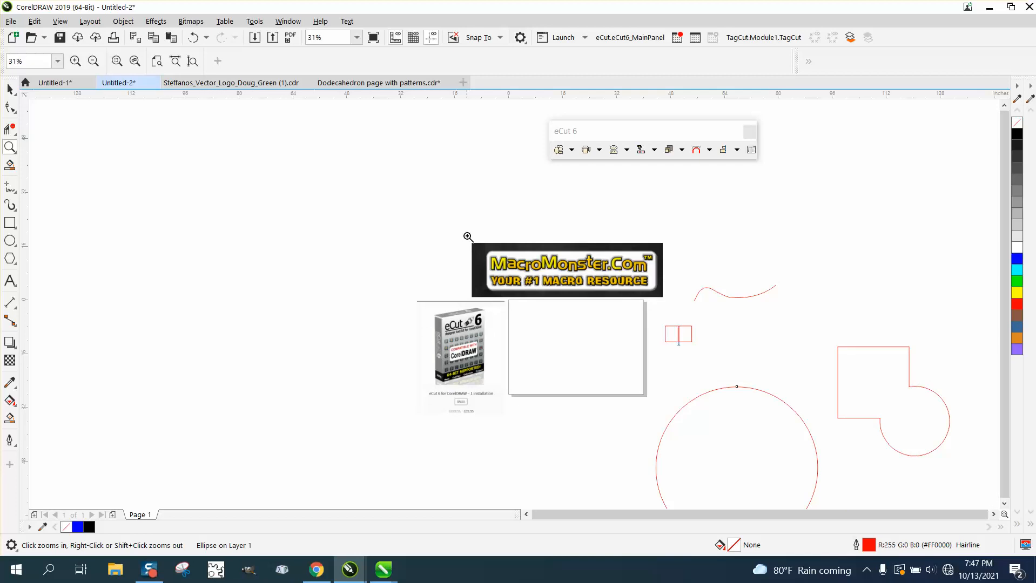
{"action": "left_click_drag", "start_coordinate": [468, 236], "coordinate": [691, 315]}
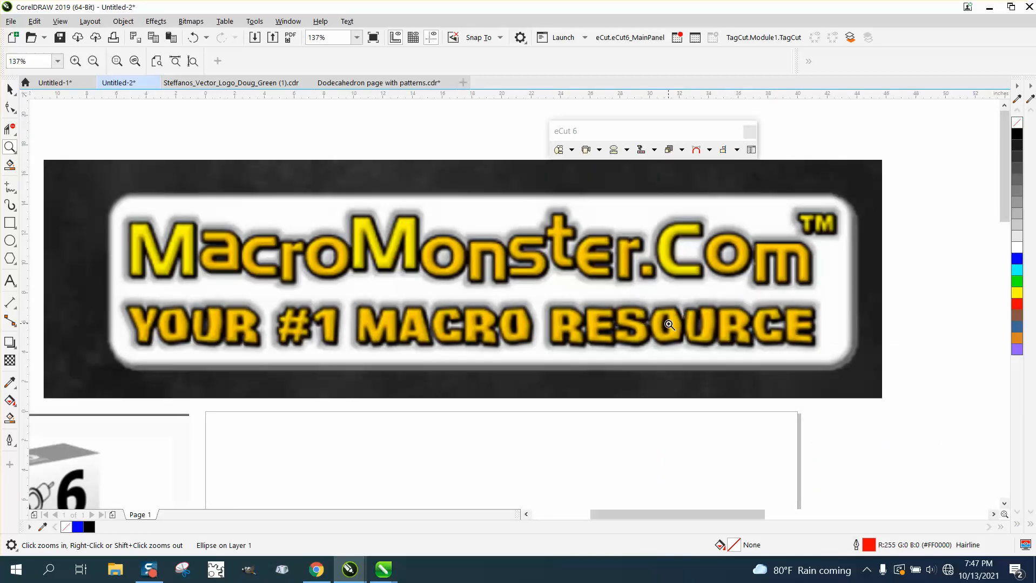